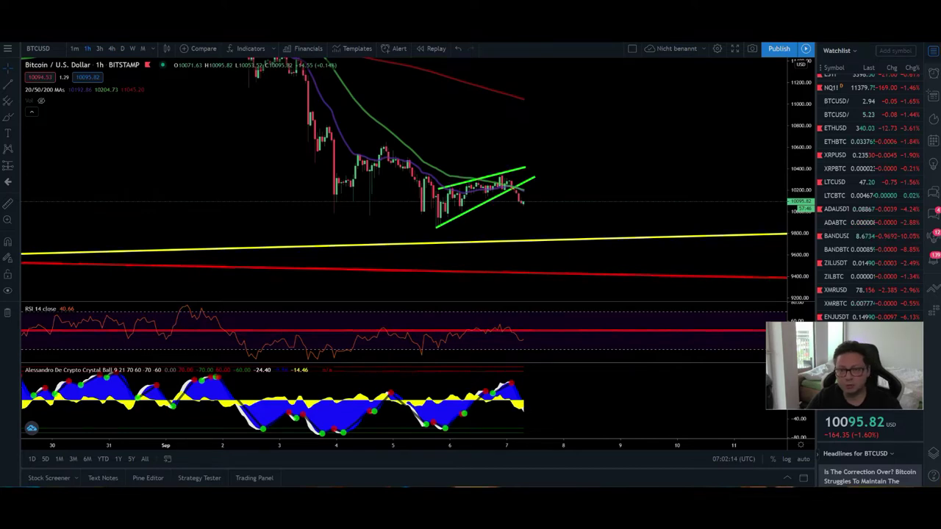
# Step: Examine the hourly BTCUSD chart around the green rising wedge, with a brief look at the Bybit BTCUSD chart
pyautogui.scroll(5, 868, 184)
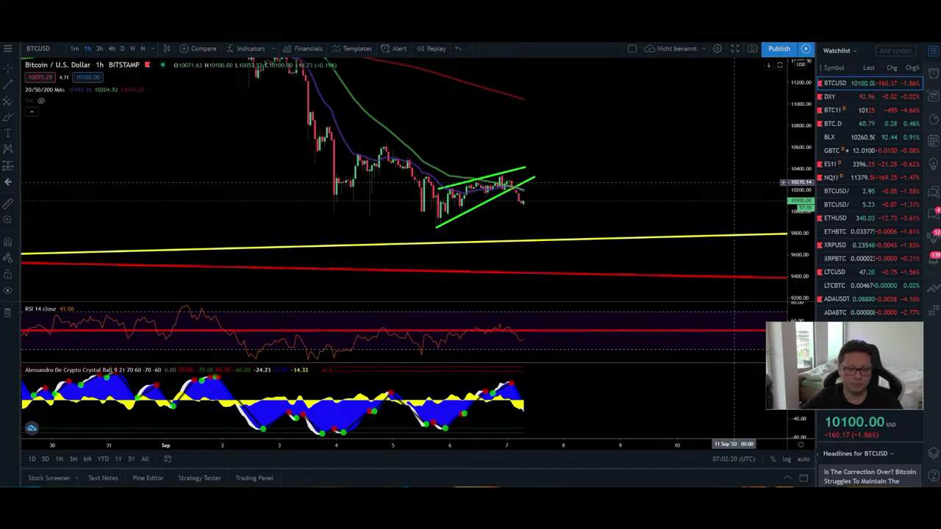
pyautogui.moveTo(493, 180); pyautogui.dragTo(523, 180)
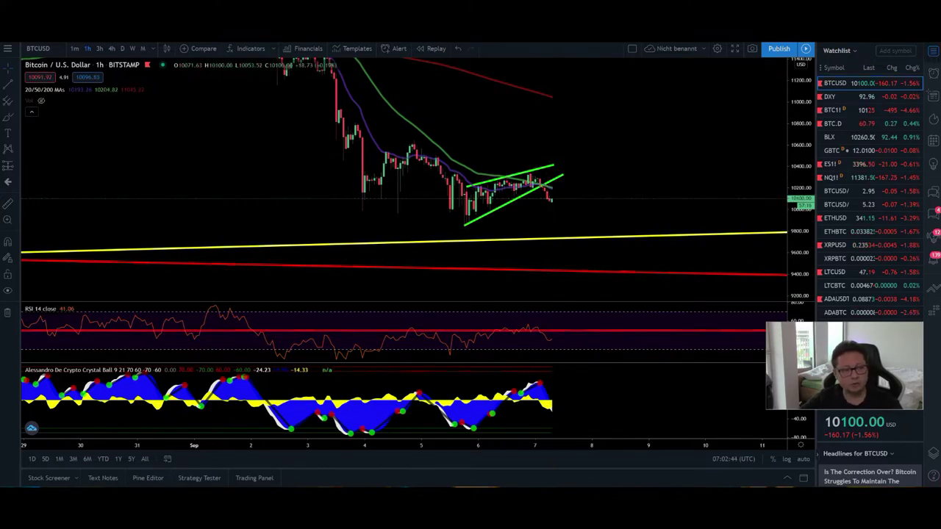
pyautogui.hotkey('alt', 'Tab')
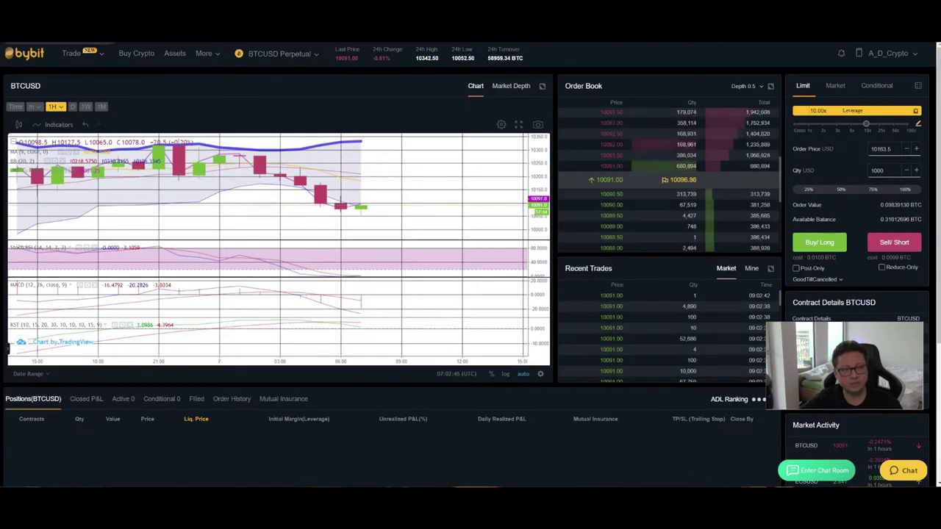
pyautogui.hotkey('alt', 'Tab')
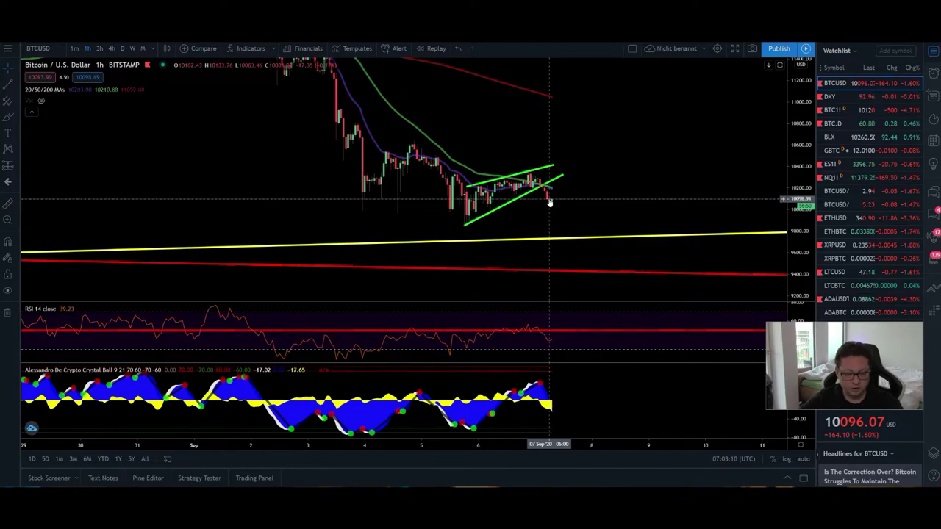
pyautogui.scroll(2, 549, 202)
pyautogui.scroll(1, 545, 174)
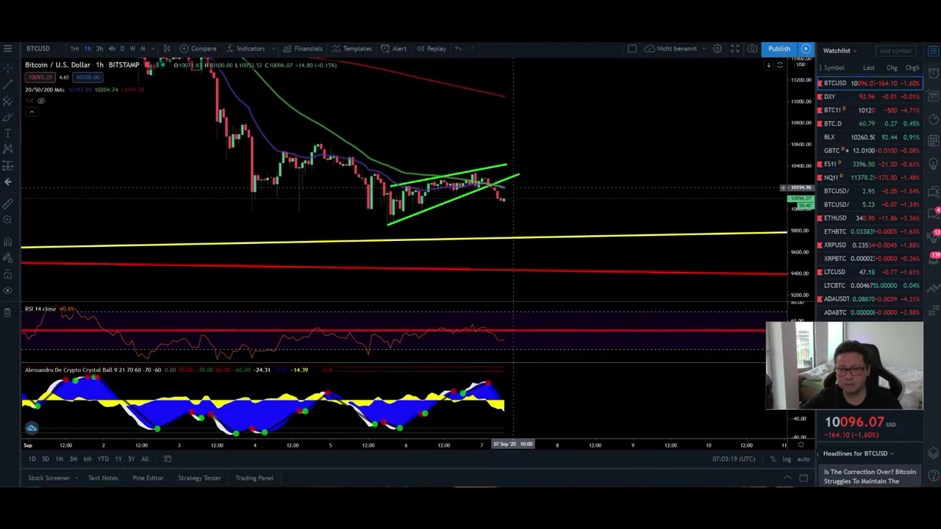
pyautogui.moveTo(527, 179); pyautogui.dragTo(649, 160)
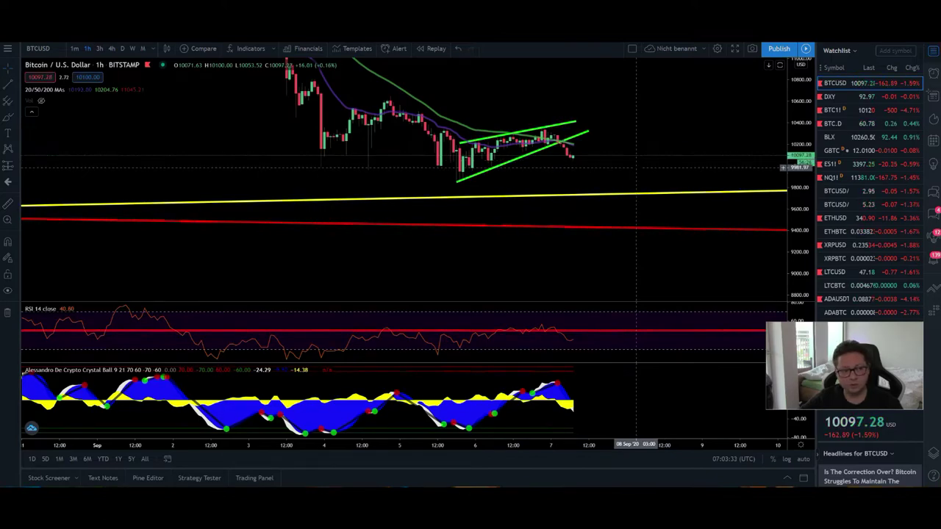
# Step: Check the BTC1! futures chart, and examine the latest DXY hourly candles against the upper cyan trendline
pyautogui.click(865, 112)
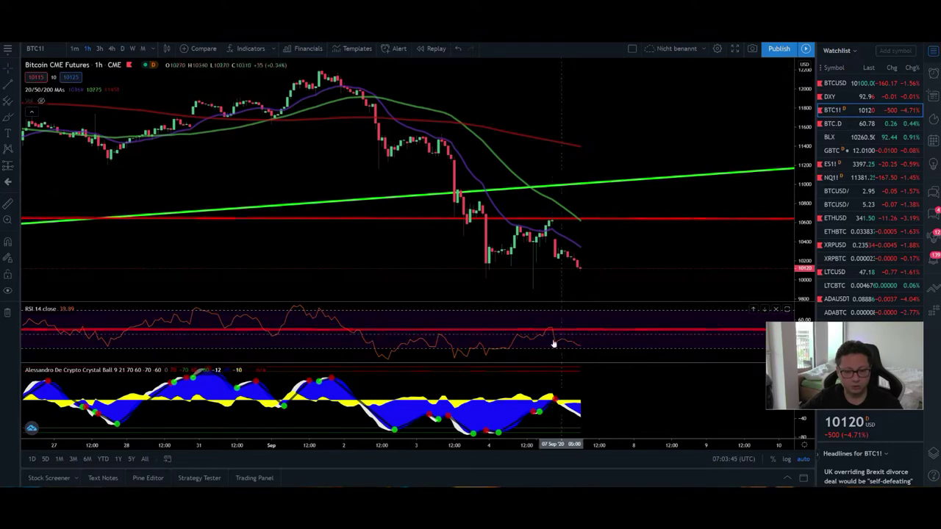
pyautogui.click(871, 103)
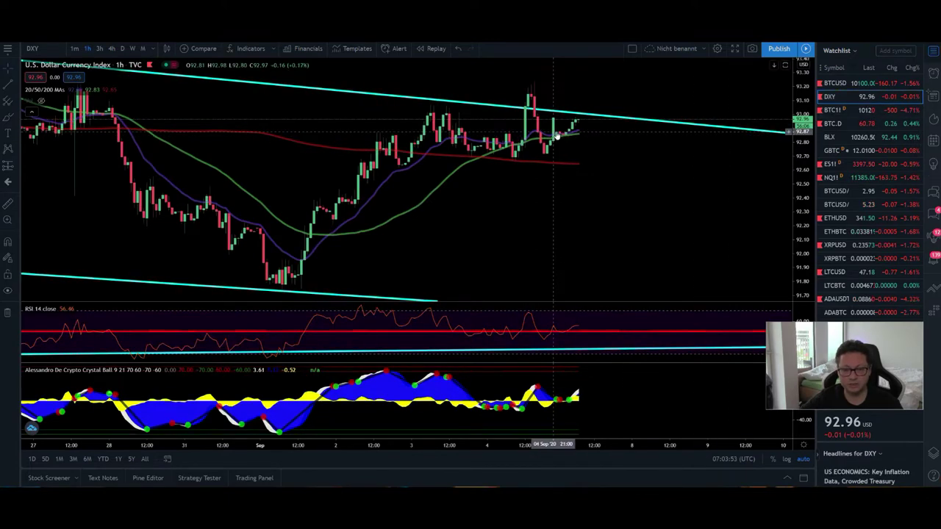
pyautogui.scroll(-1, 582, 116)
pyautogui.scroll(-4, 582, 116)
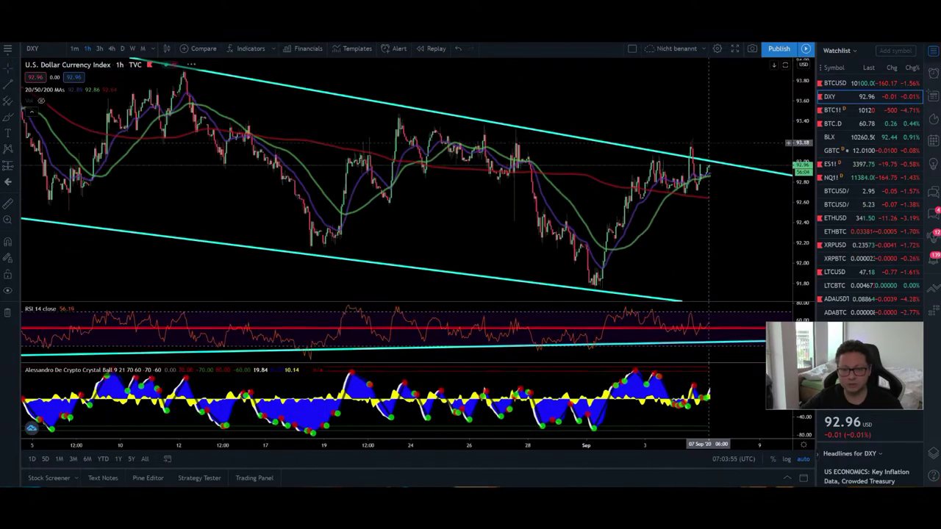
pyautogui.scroll(4, 721, 168)
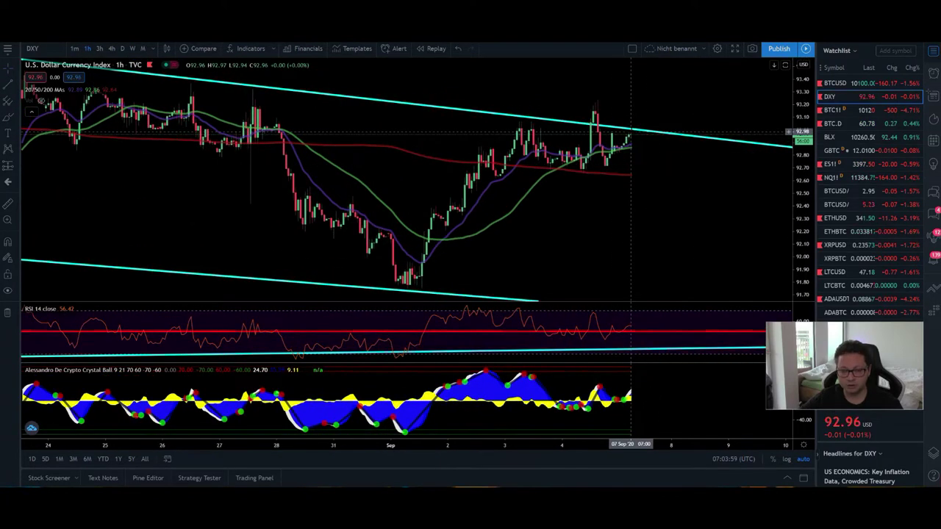
pyautogui.scroll(-2, 662, 204)
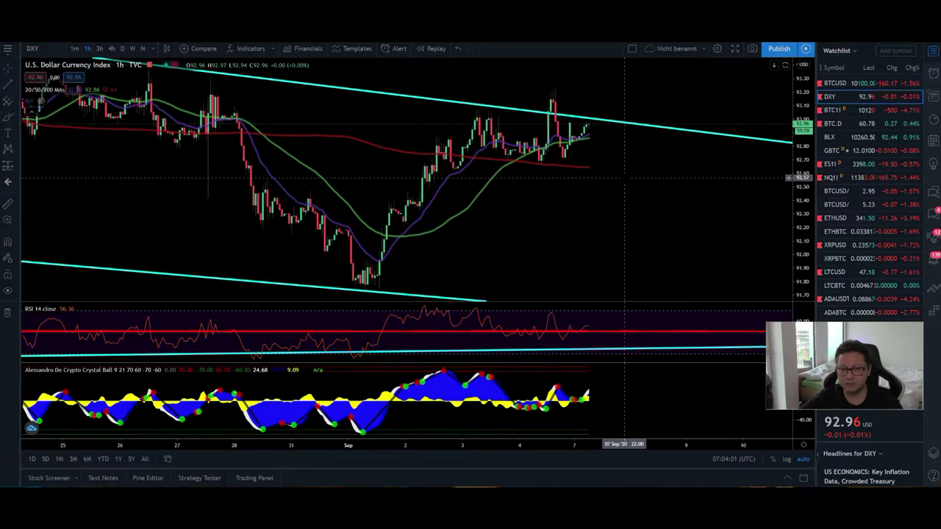
# Step: Examine the full descending cyan channel on the DXY hourly chart and the most recent candles at its upper line
pyautogui.scroll(-2, 594, 205)
pyautogui.scroll(-2, 603, 202)
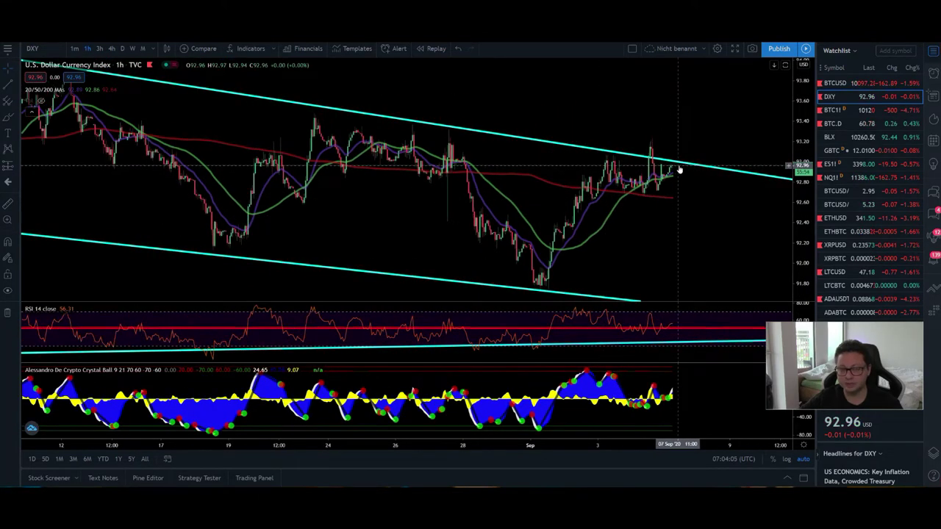
pyautogui.scroll(-2, 678, 170)
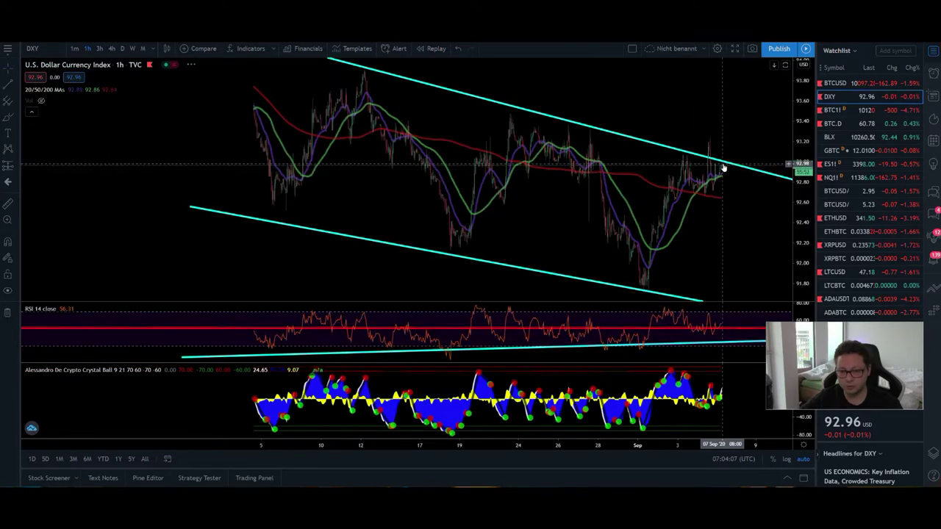
pyautogui.scroll(-1, 723, 163)
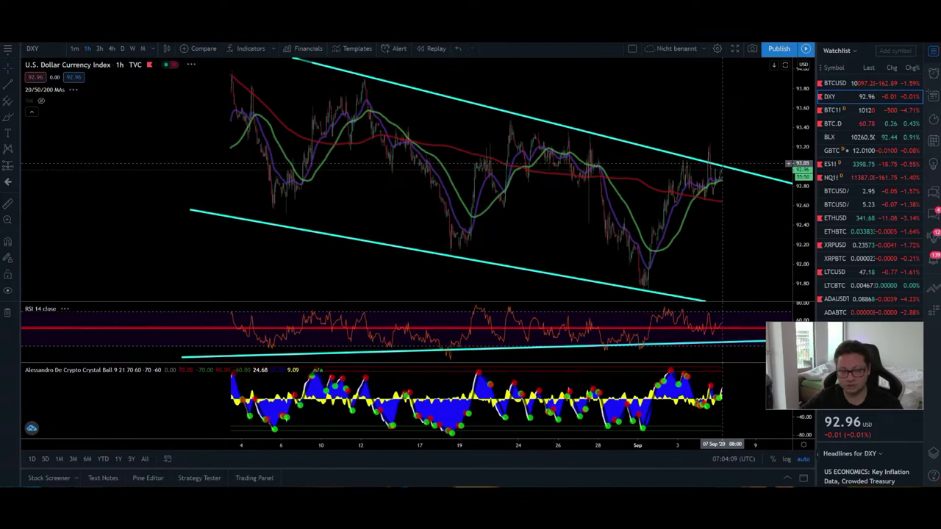
pyautogui.scroll(-2, 718, 169)
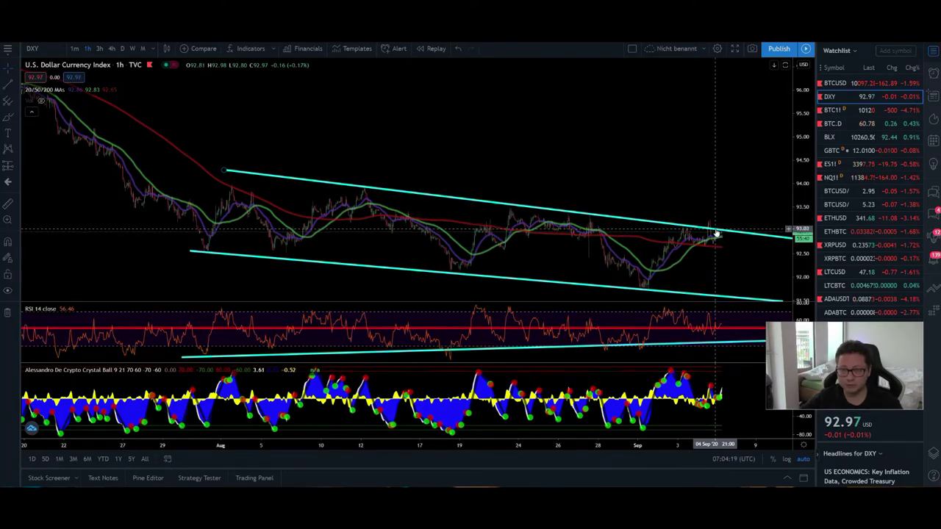
pyautogui.scroll(5, 717, 233)
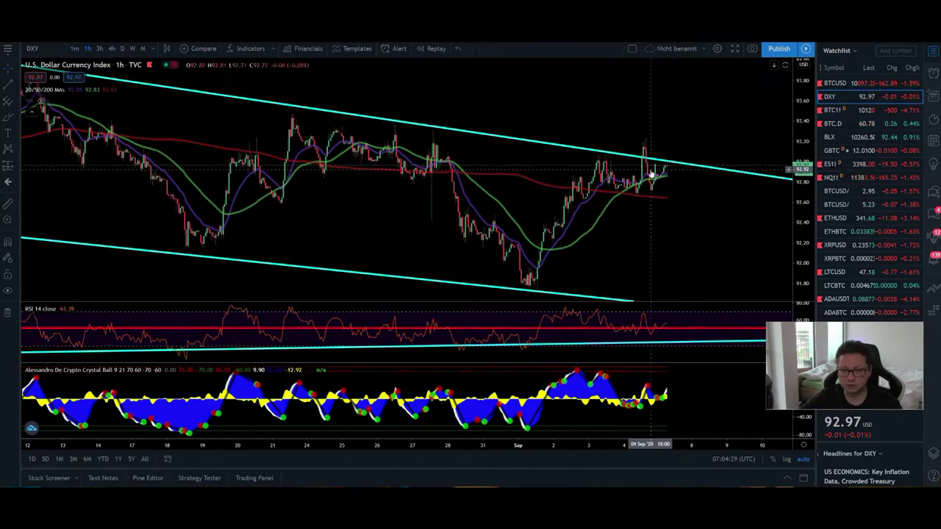
pyautogui.scroll(3, 651, 169)
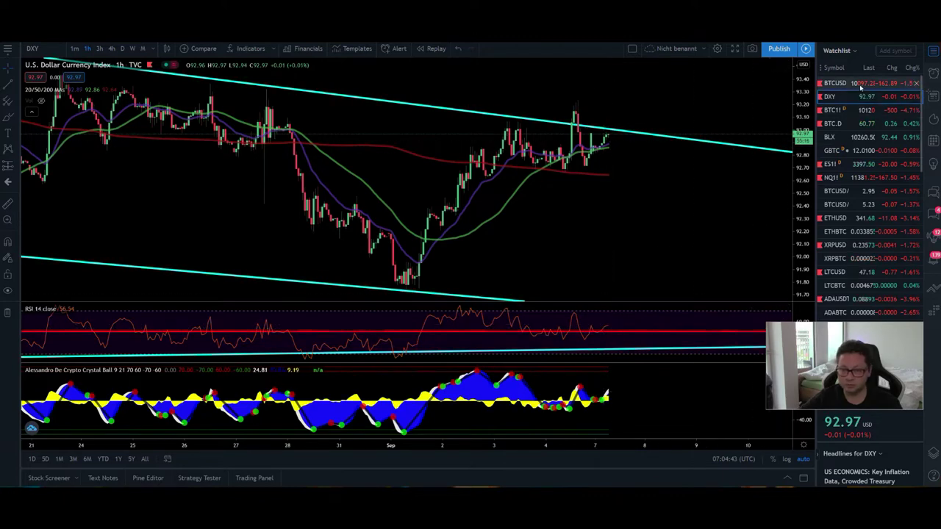
# Step: Bring BTCUSD back on the TradingView chart, switch to Bybit and inspect the enlarged Stoch RSI pane on its hourly chart
pyautogui.click(860, 86)
pyautogui.hotkey('alt', 'Tab')
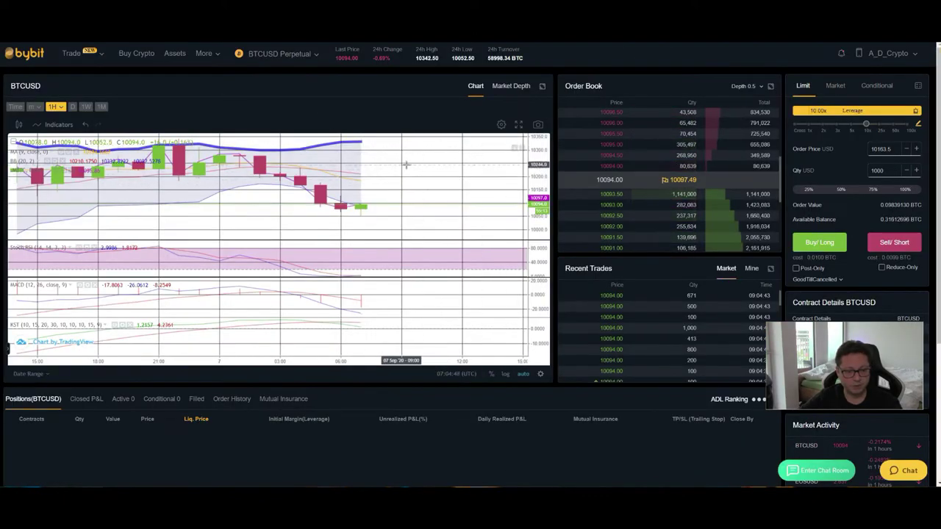
pyautogui.moveTo(403, 158); pyautogui.dragTo(462, 197)
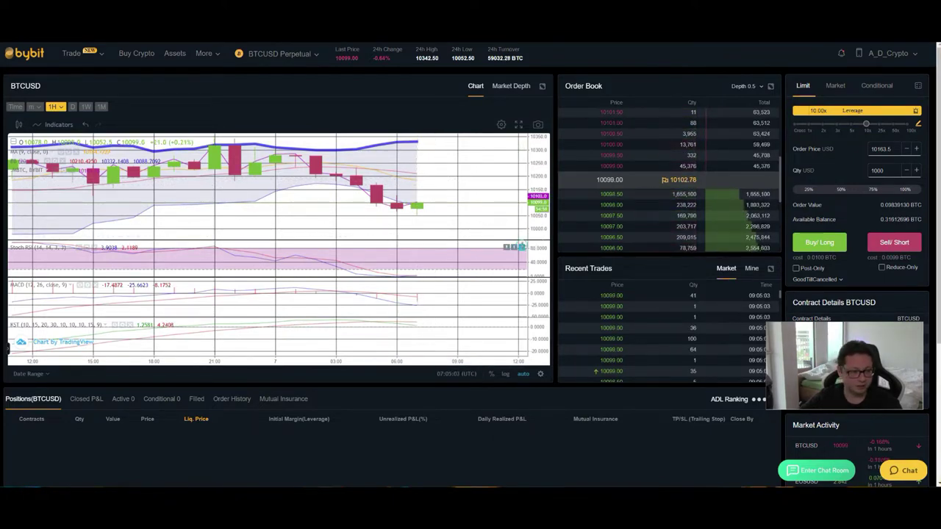
pyautogui.click(519, 248)
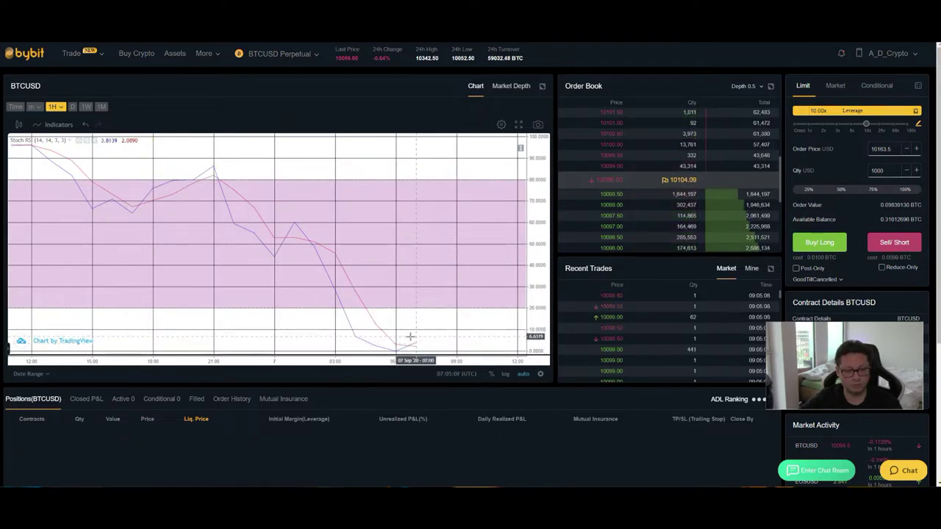
pyautogui.click(520, 148)
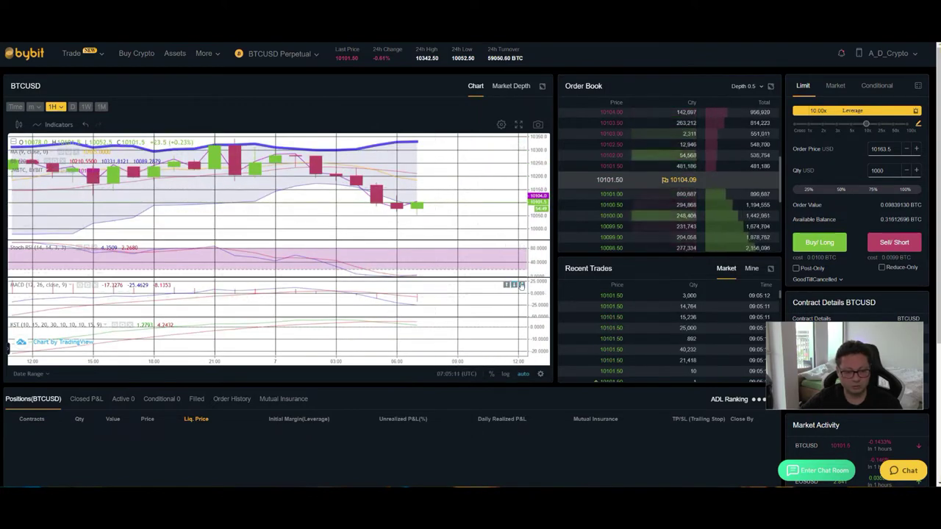
# Step: Inspect the MACD and KST panes one at a time at full size, restoring the complete Bybit chart after each
pyautogui.click(521, 285)
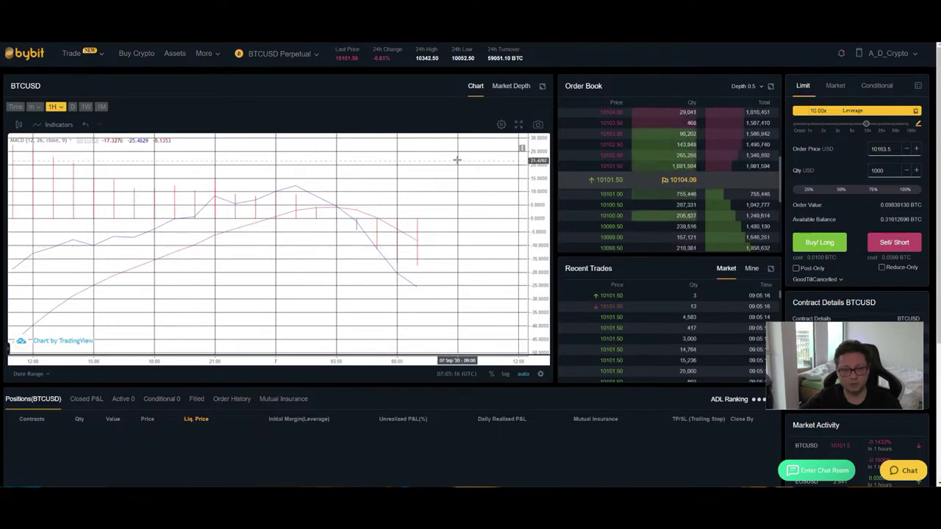
pyautogui.click(522, 149)
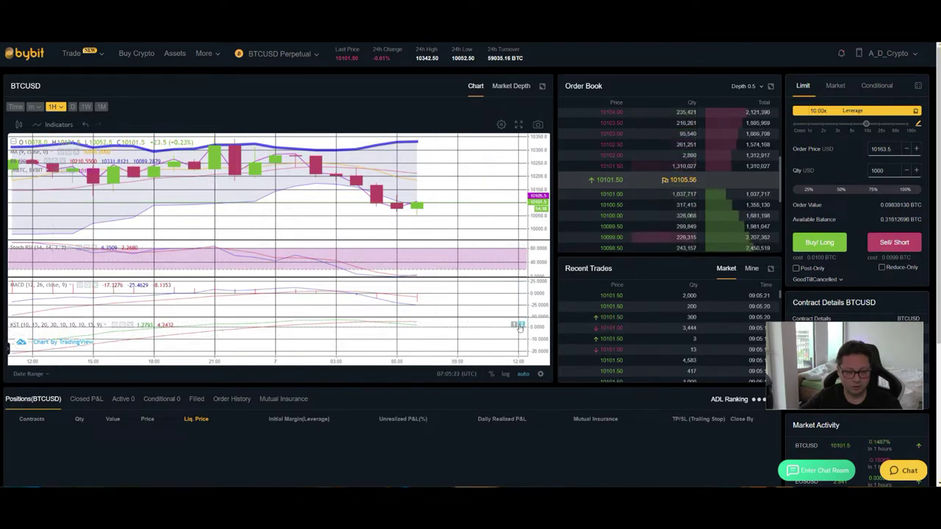
pyautogui.click(521, 325)
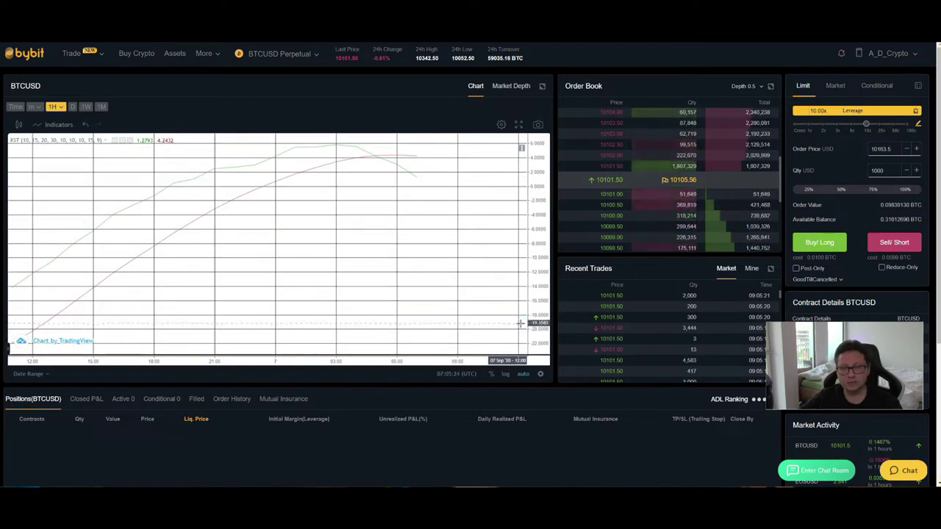
pyautogui.scroll(-2, 331, 276)
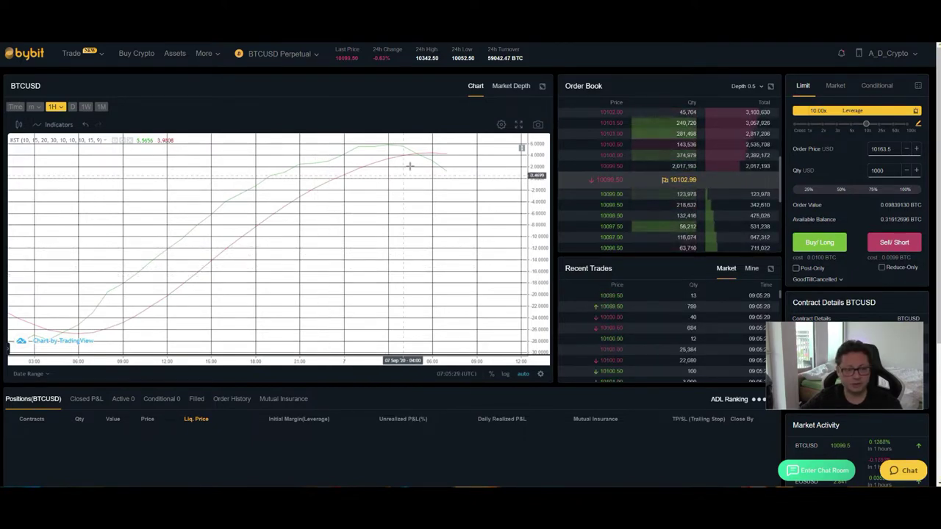
pyautogui.click(521, 149)
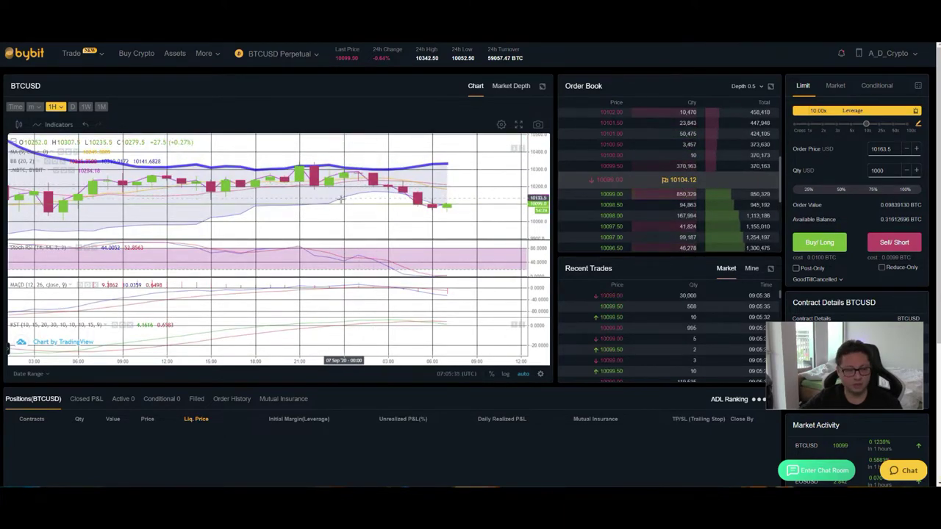
# Step: Switch back to TradingView, check DXY against its upper cyan trendline and return to BTCUSD
pyautogui.hotkey('alt', 'Tab')
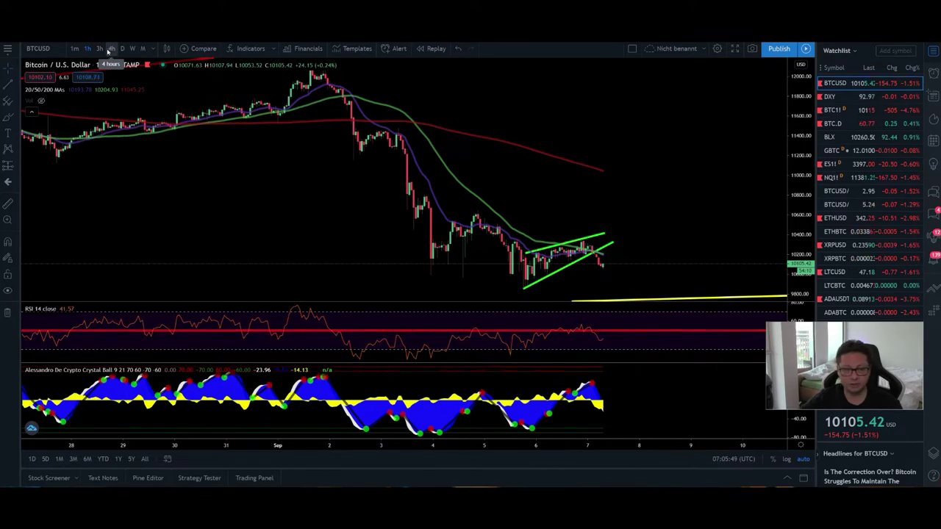
pyautogui.click(866, 98)
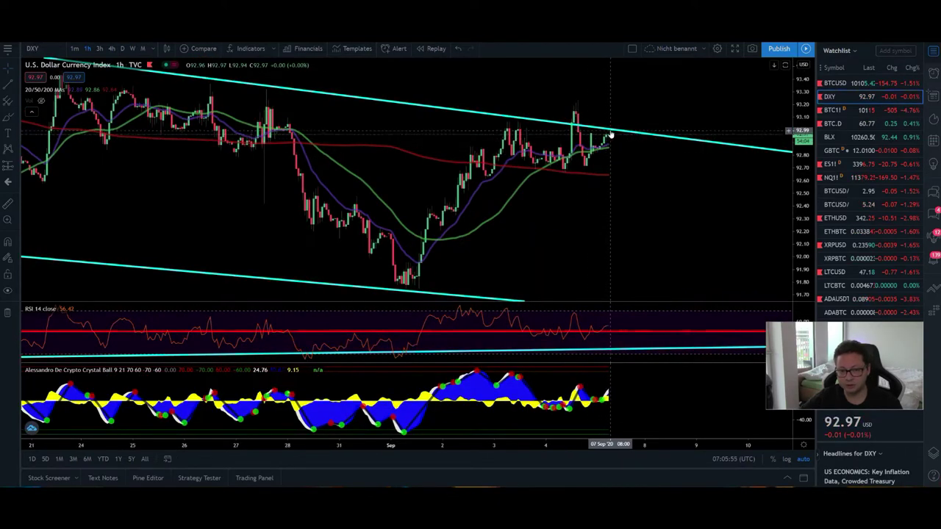
pyautogui.press('Up')
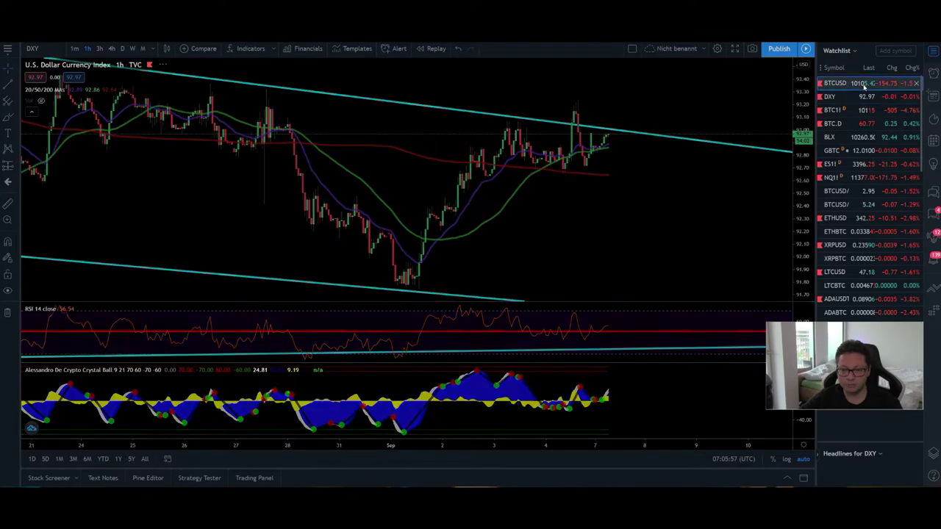
# Step: Set the BTCUSD chart to the 4-hour timeframe and frame recent price together with the yellow and red trendlines below it
pyautogui.click(111, 49)
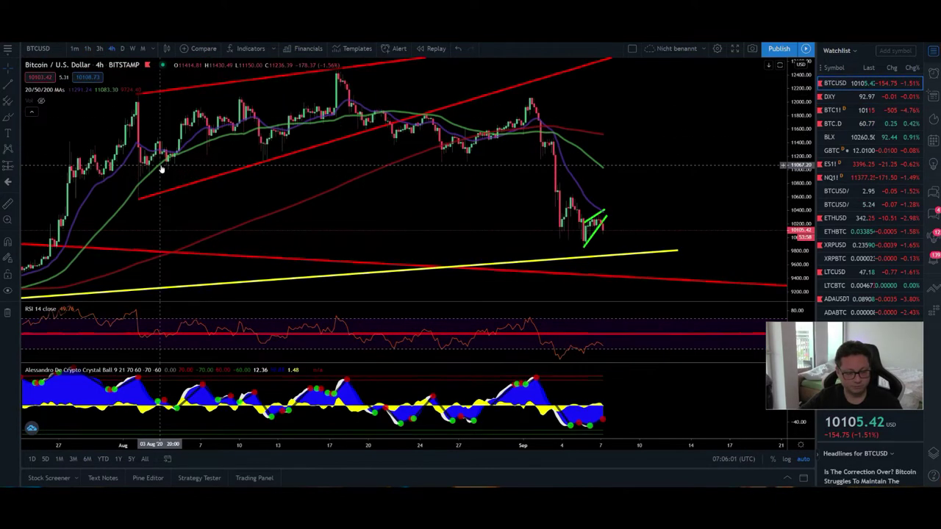
pyautogui.scroll(4, 161, 168)
pyautogui.moveTo(564, 216); pyautogui.dragTo(543, 214)
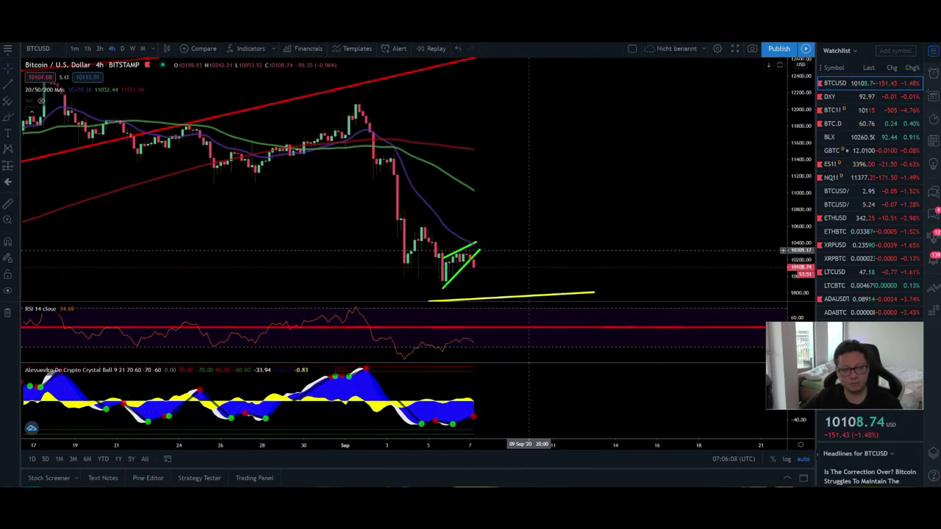
pyautogui.moveTo(791, 196); pyautogui.dragTo(790, 243)
pyautogui.moveTo(629, 231); pyautogui.dragTo(629, 191)
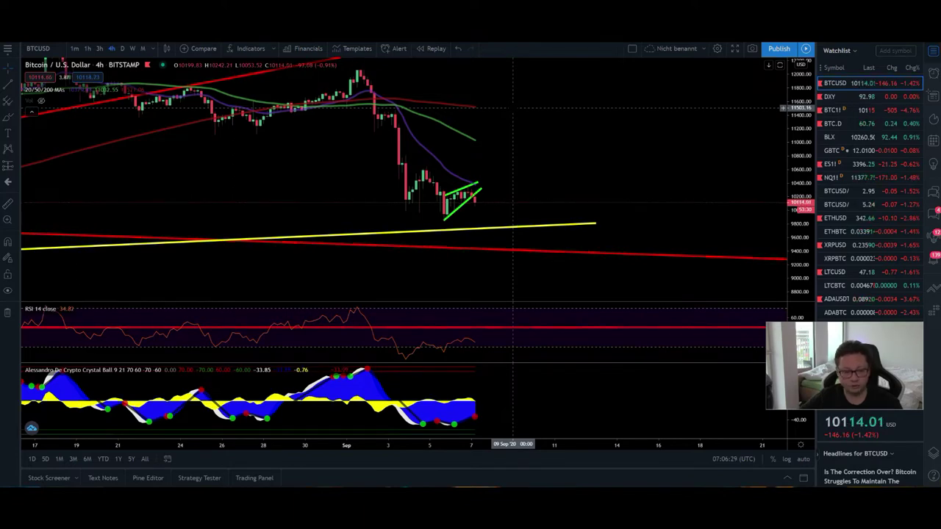
# Step: Switch to Bybit, set its BTCUSD chart to the 4-hour timeframe and frame the latest candles within the Bollinger Bands
pyautogui.hotkey('ctrl', 'Tab')
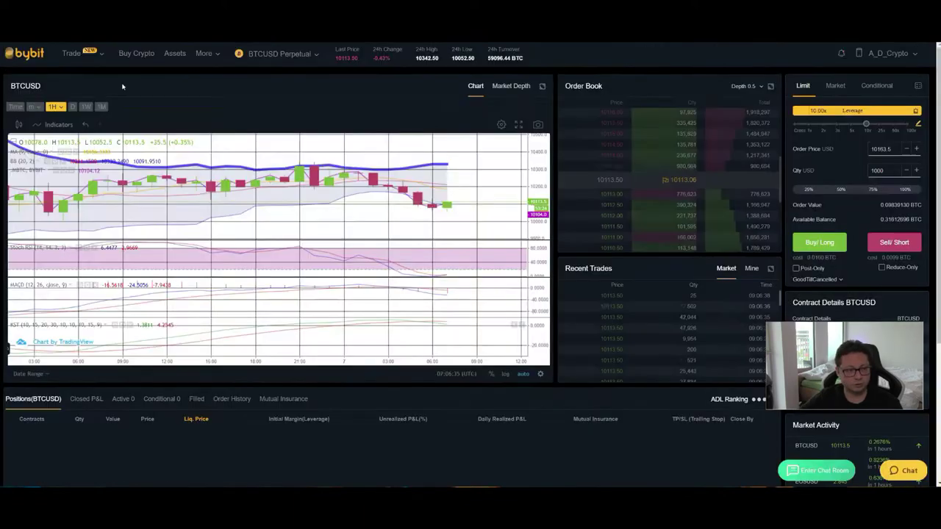
pyautogui.click(55, 106)
pyautogui.click(50, 147)
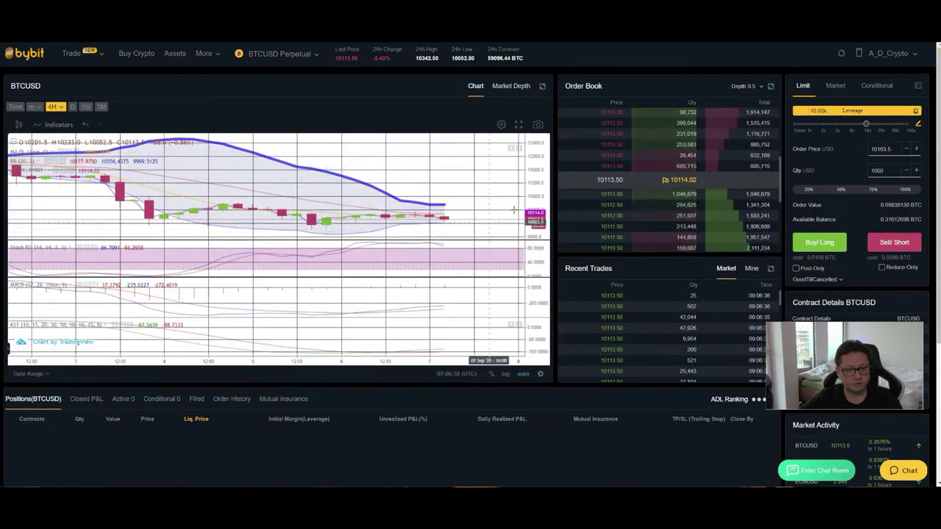
pyautogui.moveTo(535, 204); pyautogui.dragTo(438, 189)
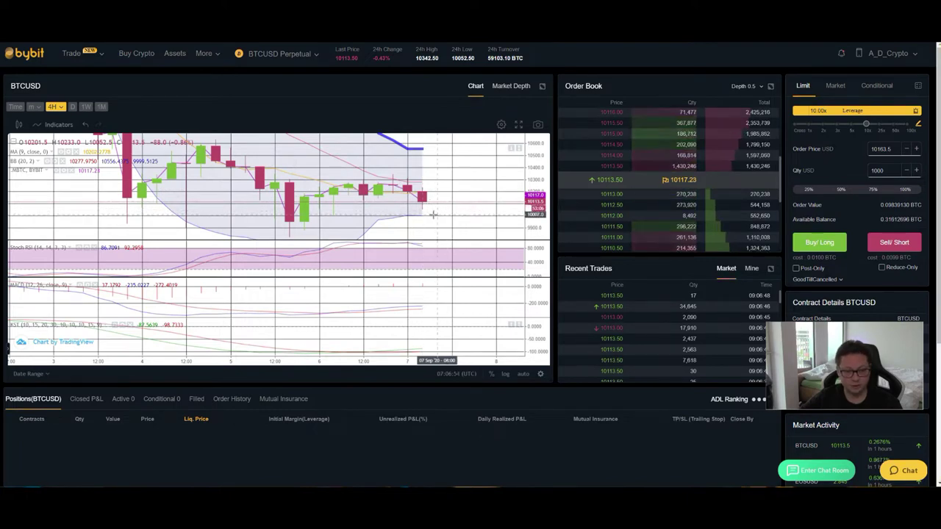
# Step: Inspect the 4-hour Stoch RSI, MACD and KST panes one at a time at full size, restoring the complete Bybit chart after each
pyautogui.moveTo(443, 226); pyautogui.dragTo(433, 210)
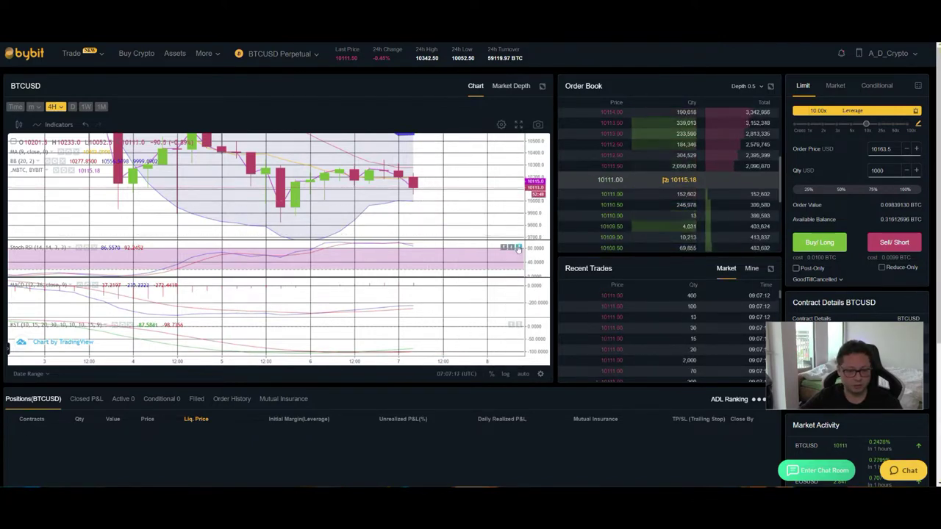
pyautogui.click(519, 247)
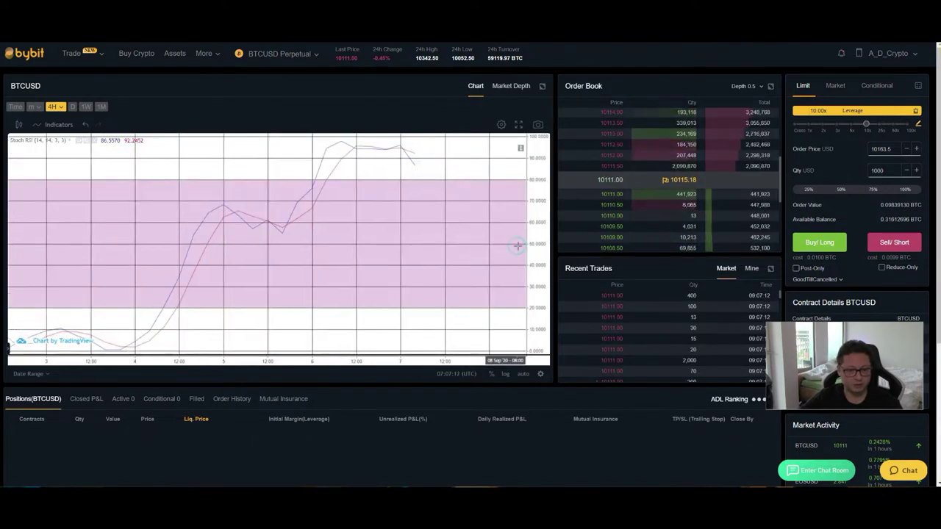
pyautogui.click(520, 151)
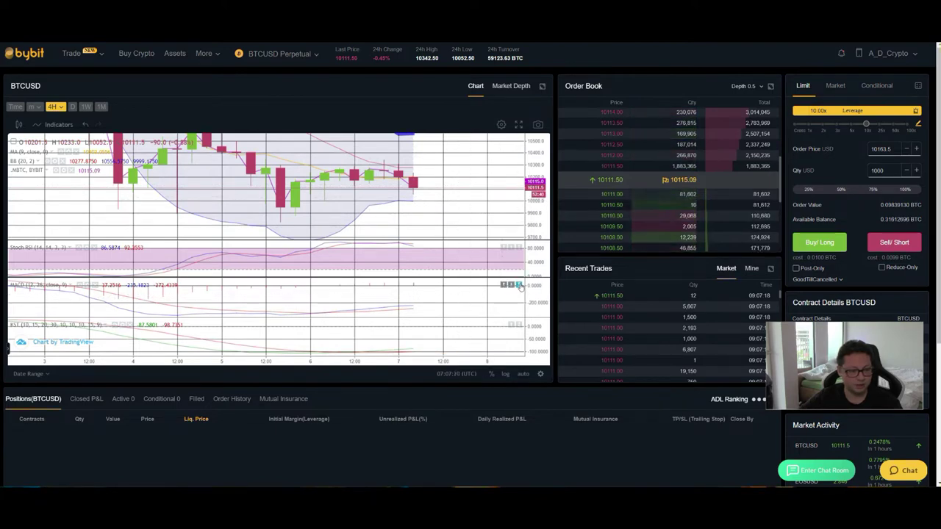
pyautogui.click(519, 285)
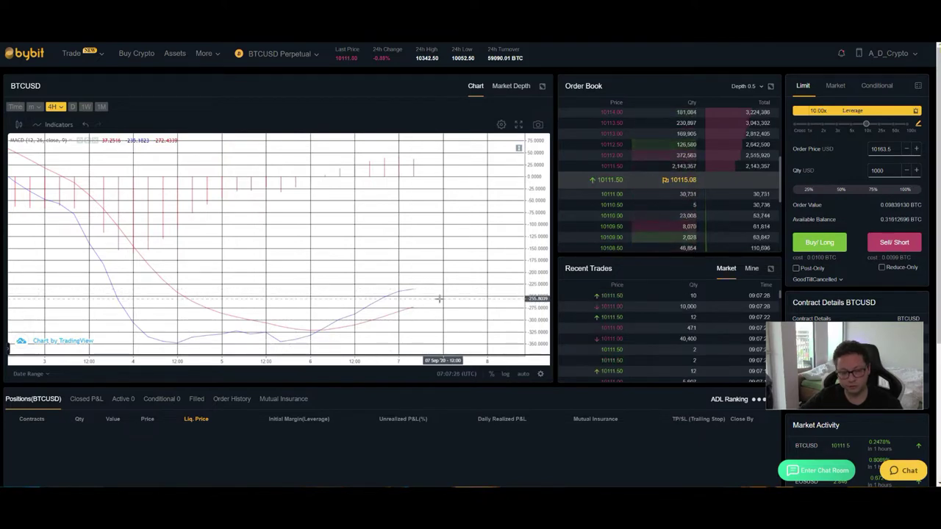
pyautogui.click(519, 150)
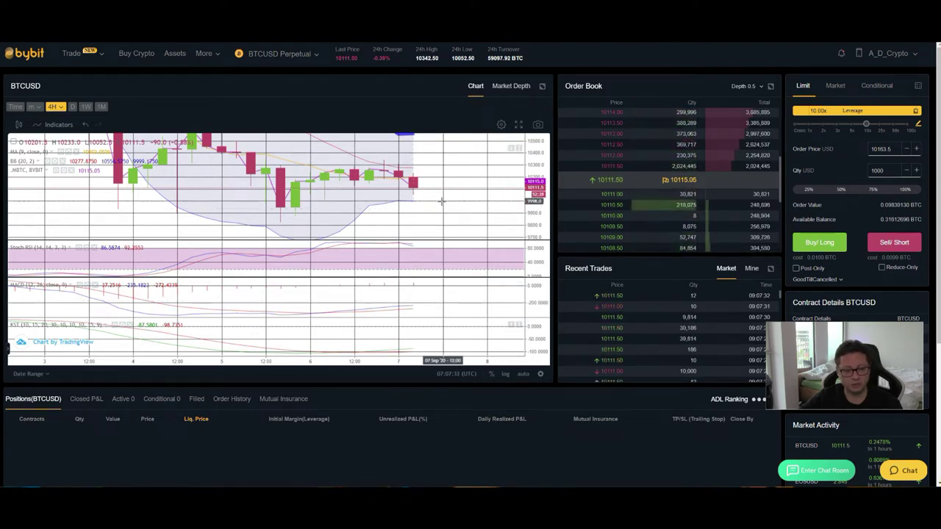
pyautogui.click(519, 324)
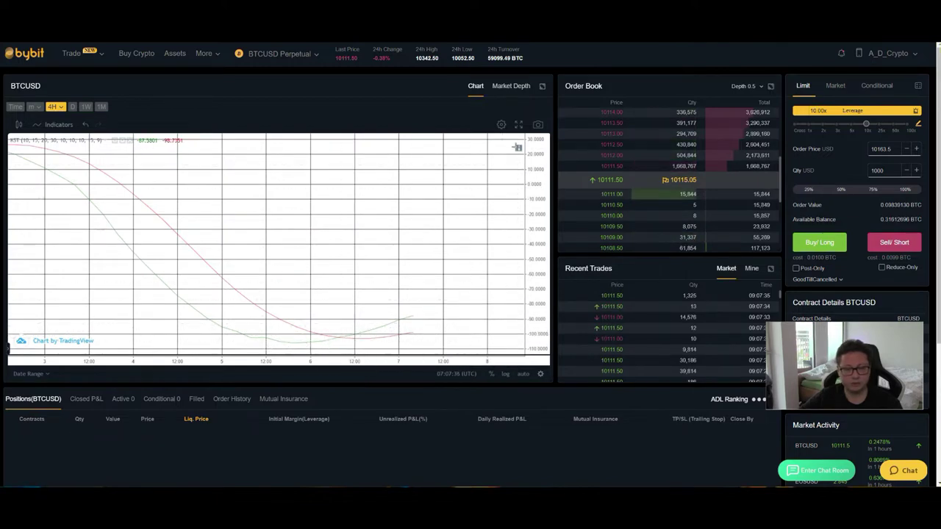
pyautogui.click(519, 150)
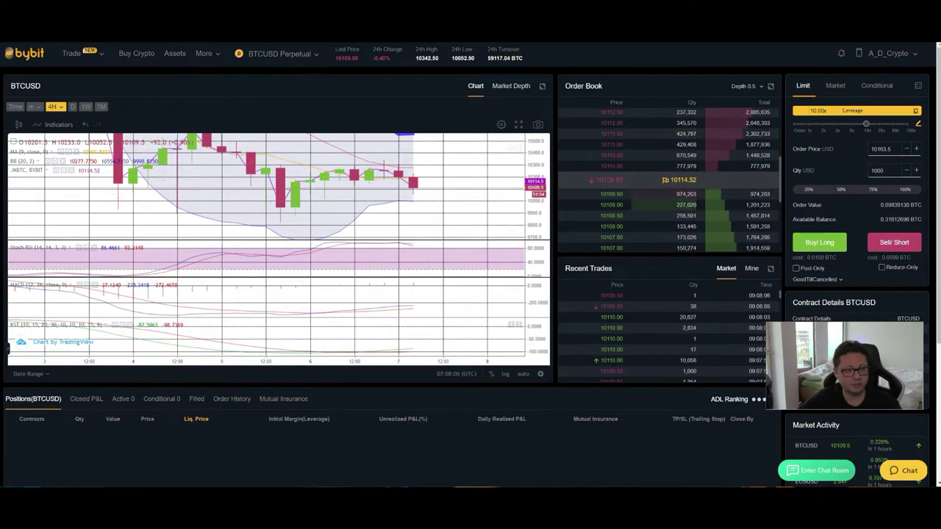
# Step: Switch to TradingView, open the BTC1! CME futures chart and frame its latest candles below the red horizontal line
pyautogui.hotkey('ctrl', 'Tab')
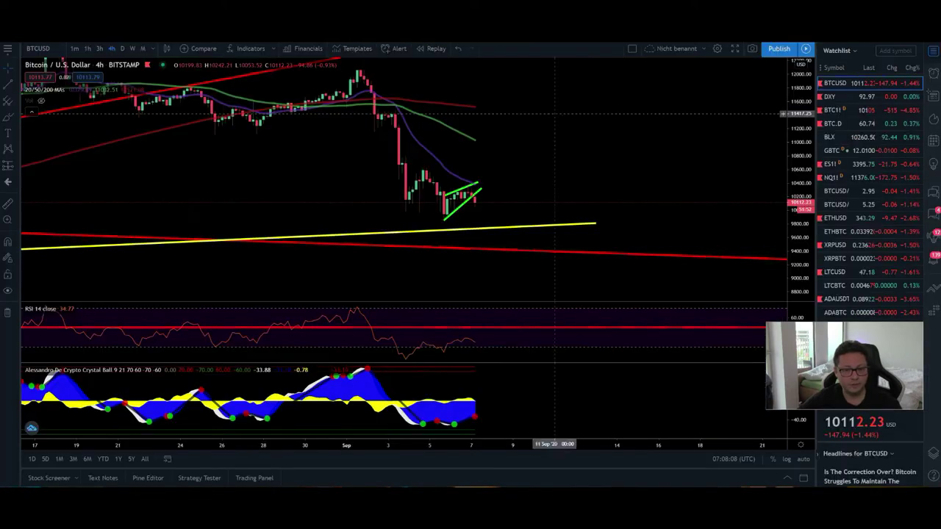
pyautogui.click(834, 110)
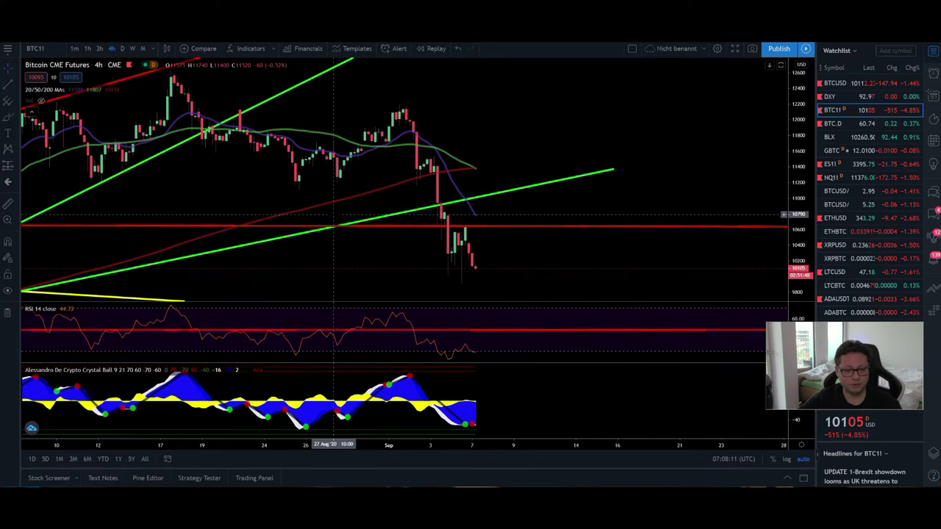
pyautogui.scroll(2, 332, 200)
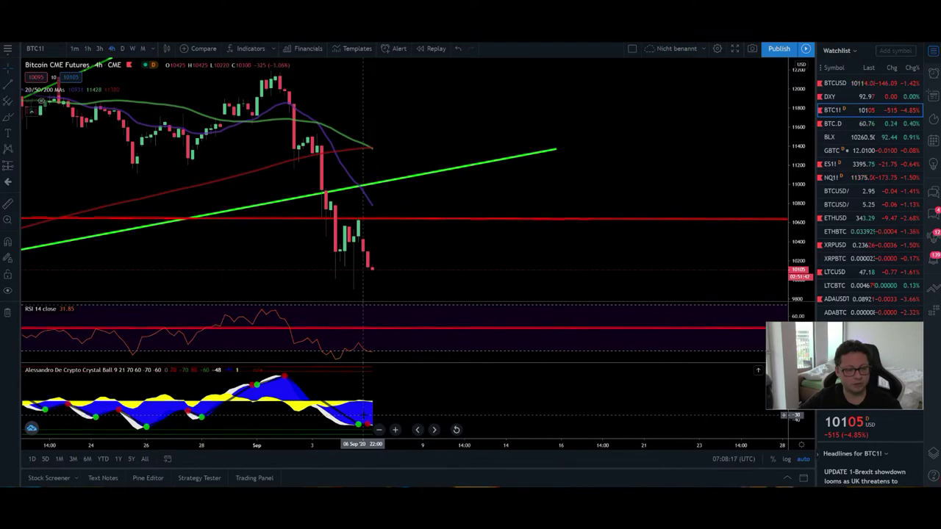
pyautogui.moveTo(437, 426); pyautogui.dragTo(548, 214)
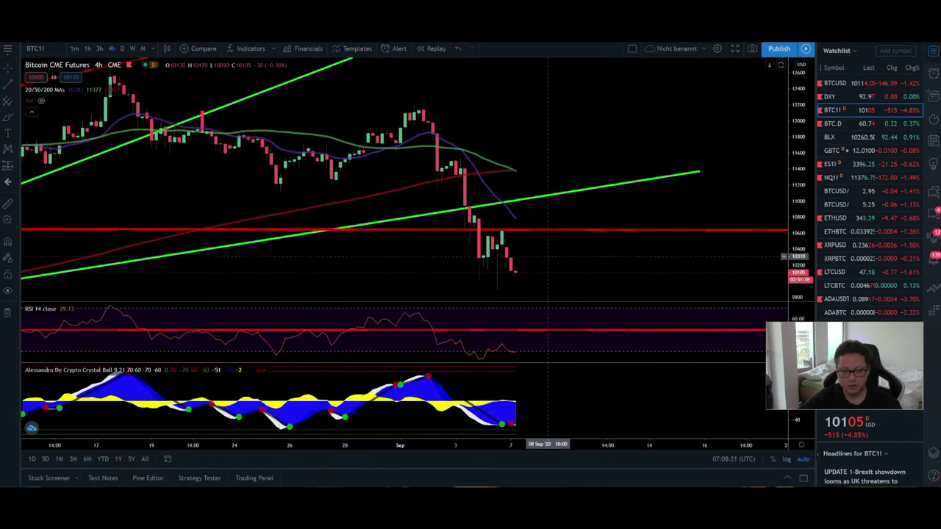
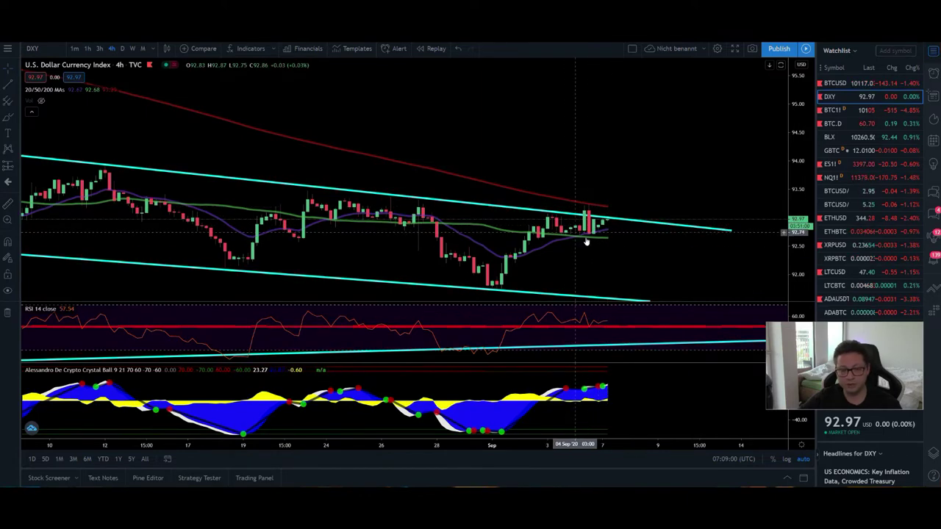
# Step: Examine the 4-hour DXY chart against its descending cyan channel and the red moving average, and return to BTCUSD
pyautogui.scroll(-2, 577, 235)
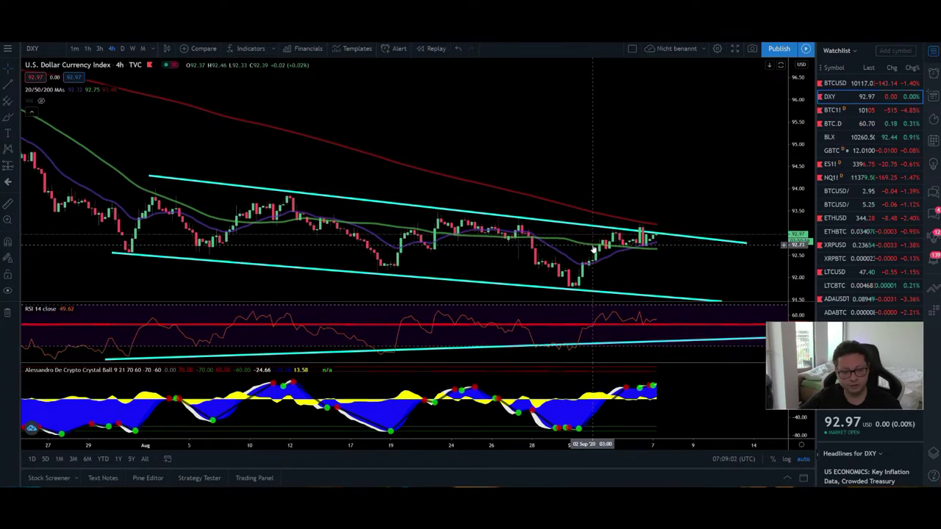
pyautogui.scroll(2, 594, 246)
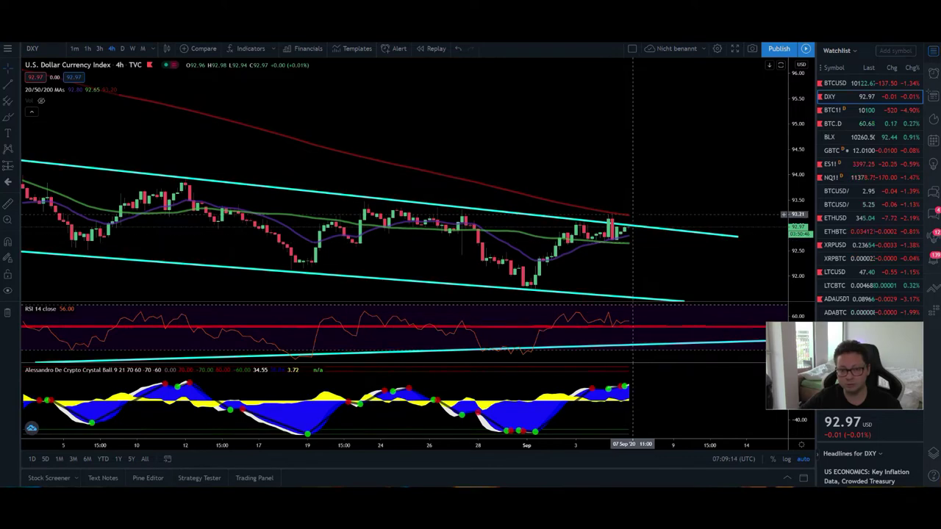
pyautogui.scroll(-5, 633, 215)
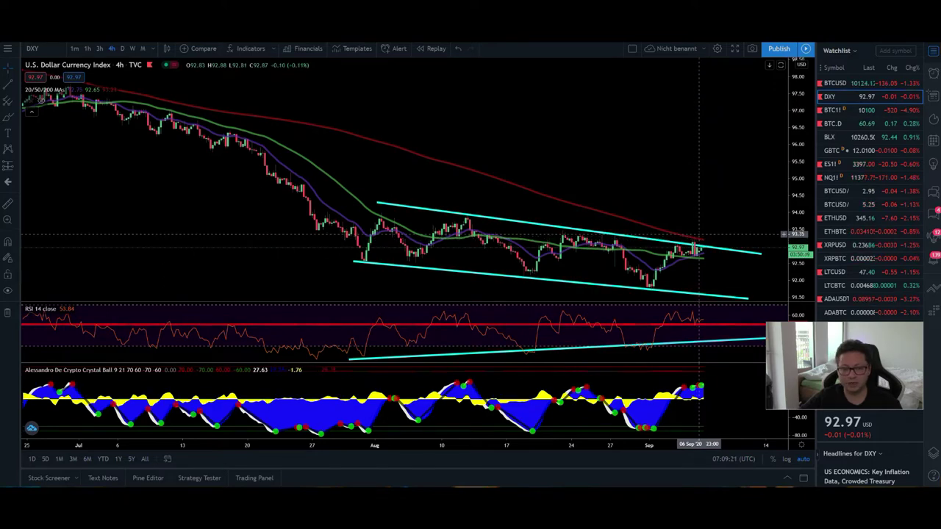
pyautogui.moveTo(733, 225); pyautogui.dragTo(708, 227)
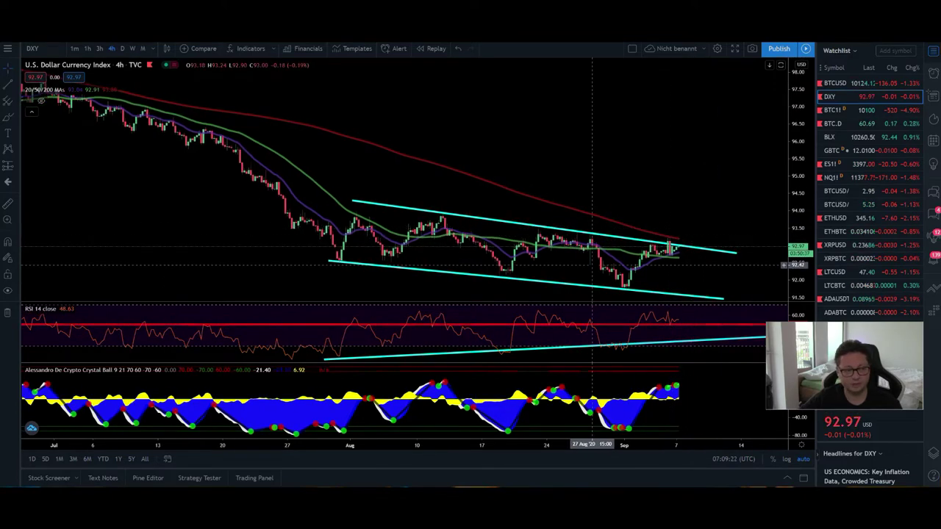
pyautogui.scroll(4, 537, 239)
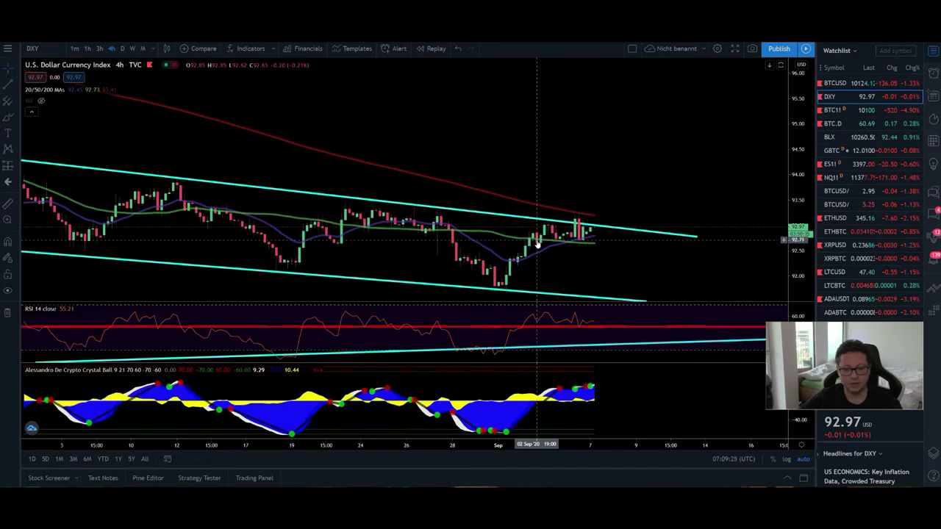
pyautogui.scroll(1, 537, 242)
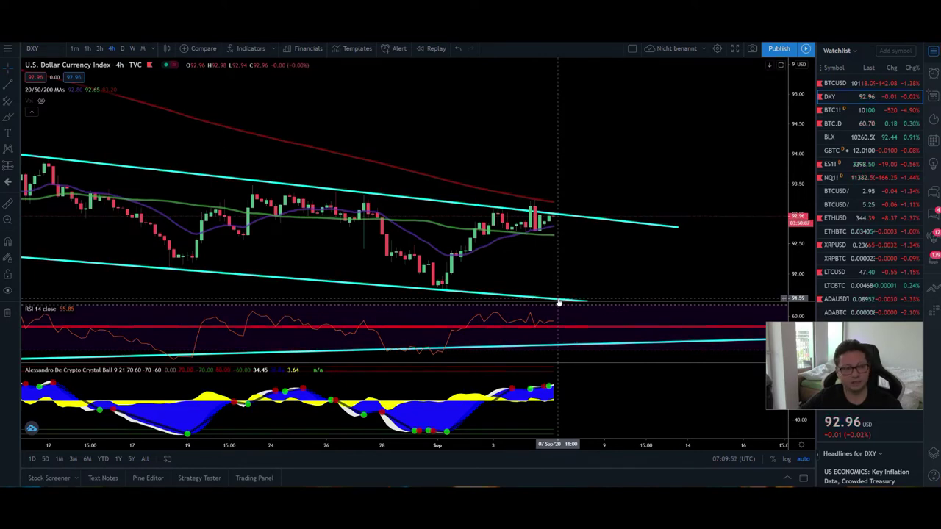
pyautogui.click(867, 85)
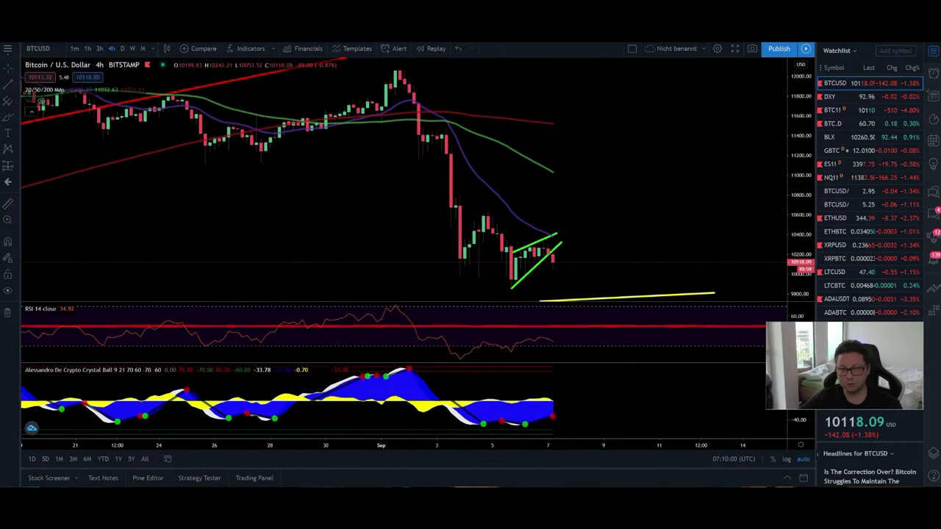
# Step: Switch to the YouTube video page and highlight the total free bonus and BYBIT sign-up bonus lines in the description
pyautogui.hotkey('alt', 'Tab')
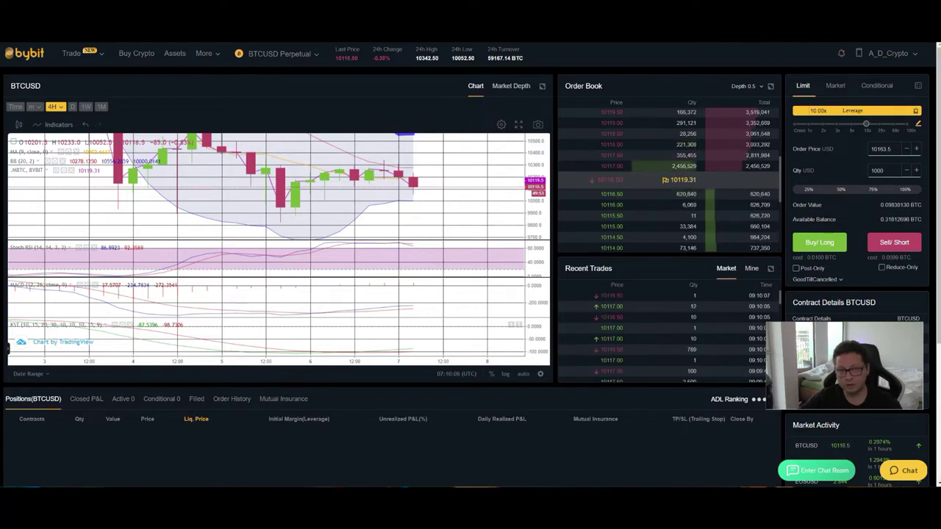
pyautogui.hotkey('alt', 'Tab')
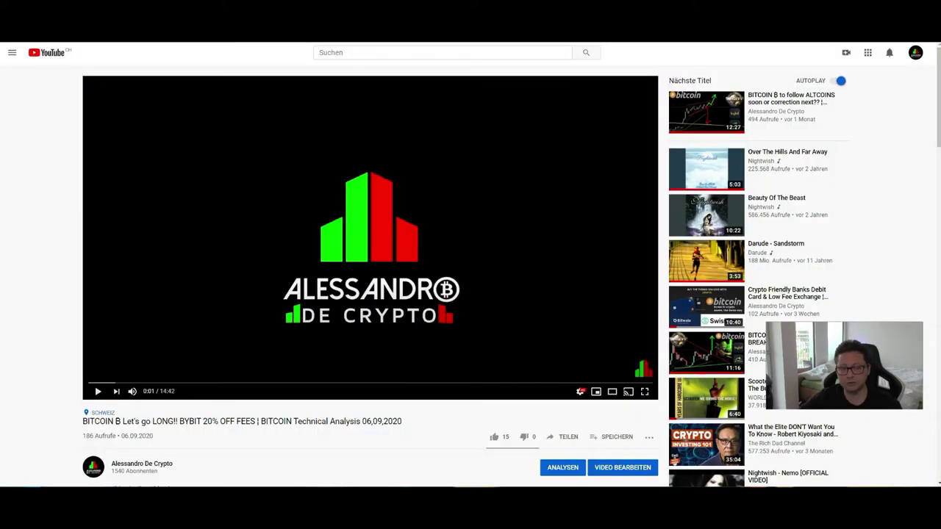
pyautogui.scroll(-4, 262, 207)
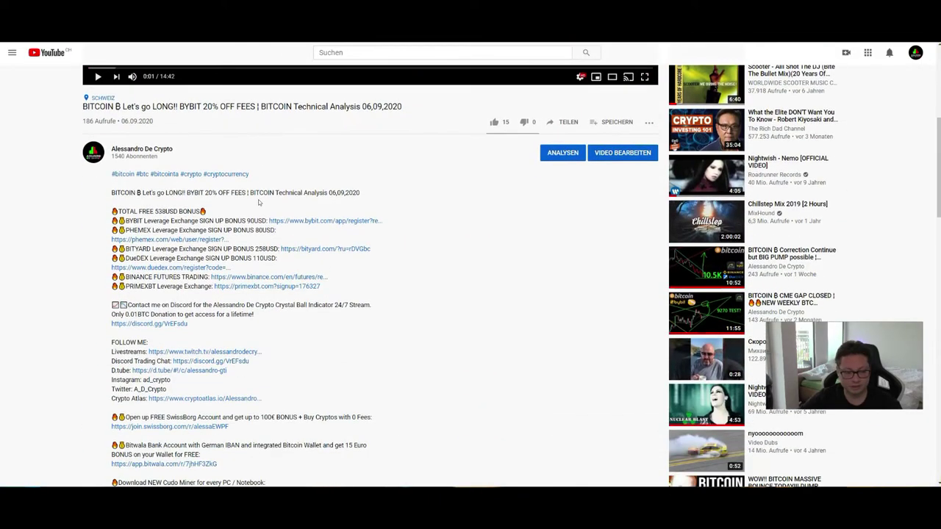
pyautogui.tripleClick(177, 211)
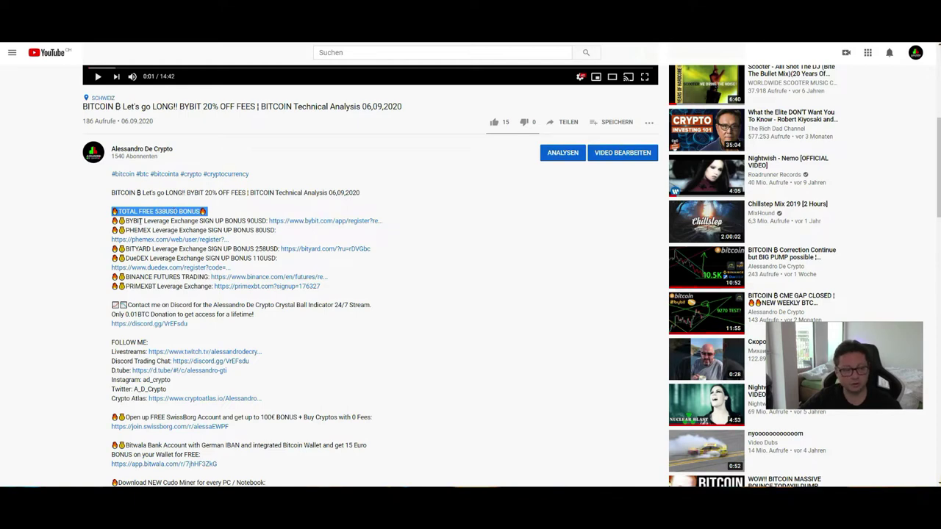
pyautogui.tripleClick(135, 220)
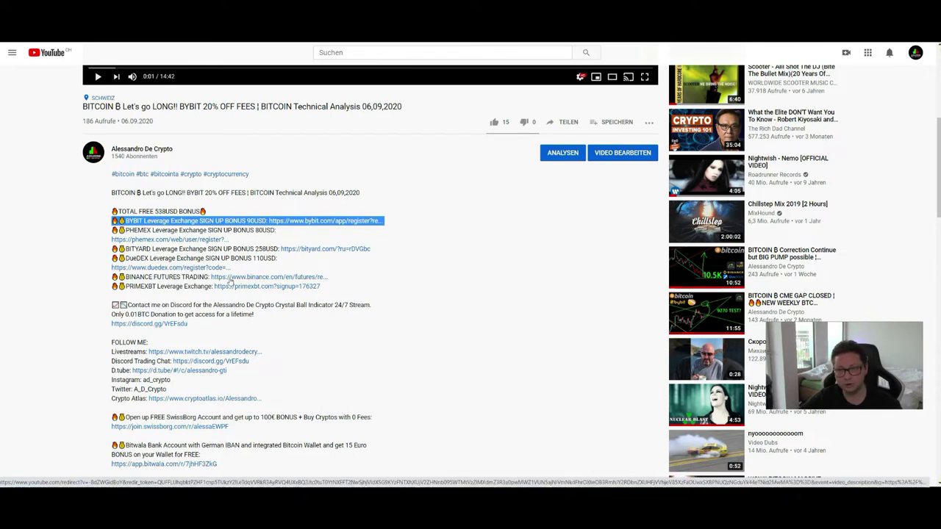
pyautogui.scroll(4, 220, 280)
# Step: Set TradingView's BTCUSD chart to the daily timeframe and check the daily BTCUSD chart with its indicators on Bybit
pyautogui.hotkey('ctrl', 'Tab')
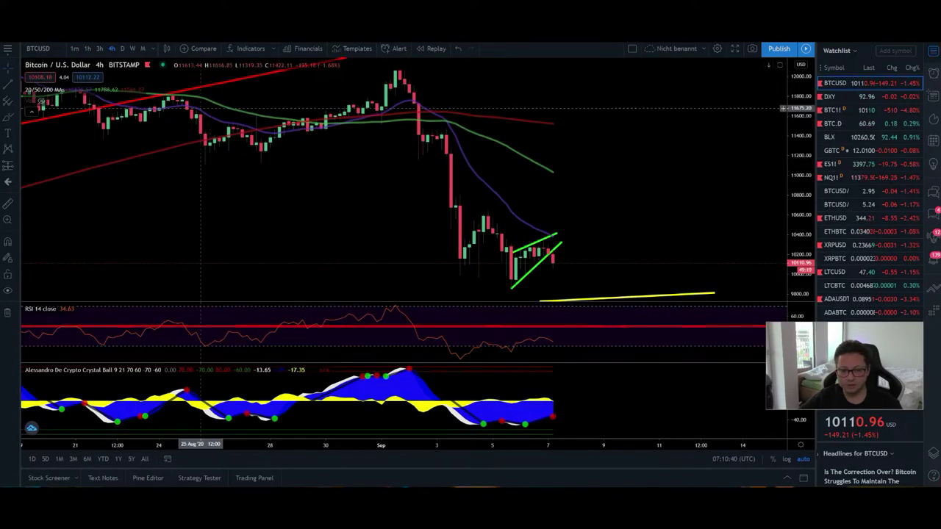
pyautogui.click(123, 49)
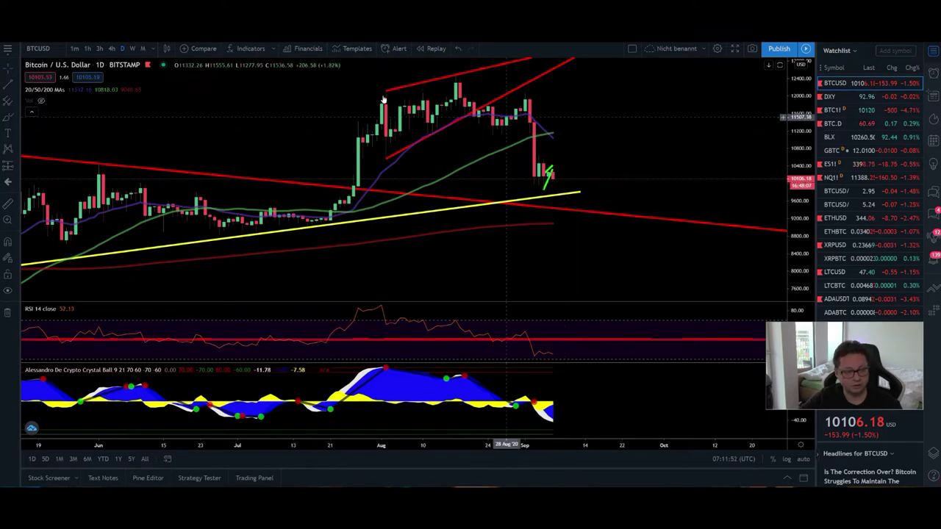
pyautogui.hotkey('alt', 'Tab')
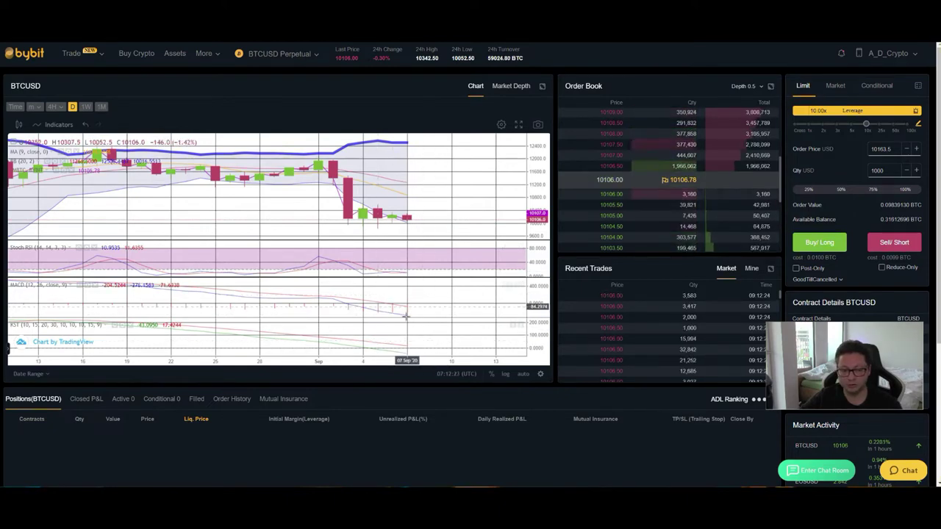
# Step: Switch back to TradingView and examine the daily DXY chart's cyan channel against recent months and the longer history since mid-2019
pyautogui.hotkey('ctrl', 'Tab')
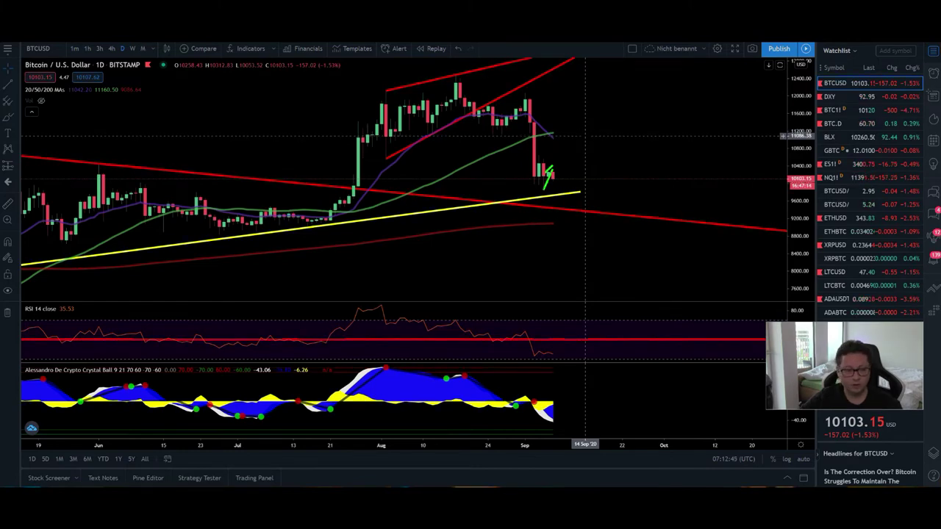
pyautogui.click(860, 97)
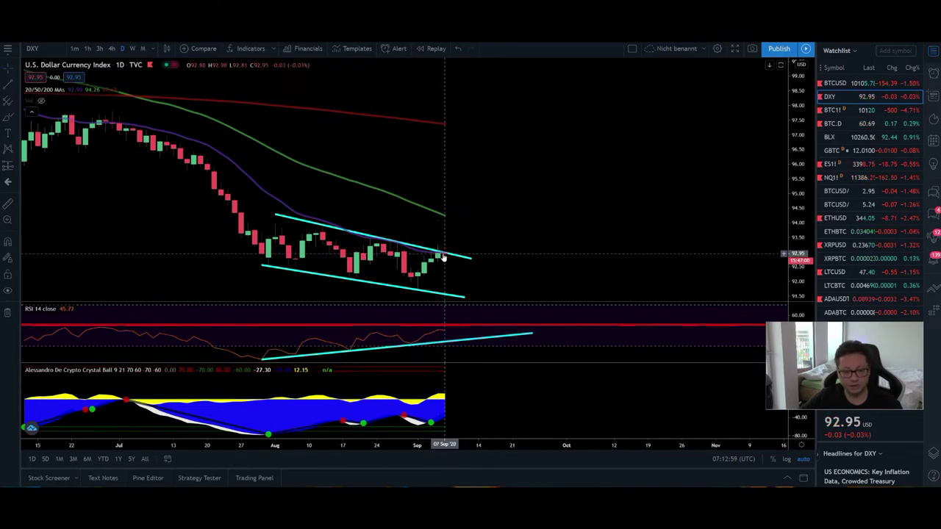
pyautogui.scroll(-4, 444, 257)
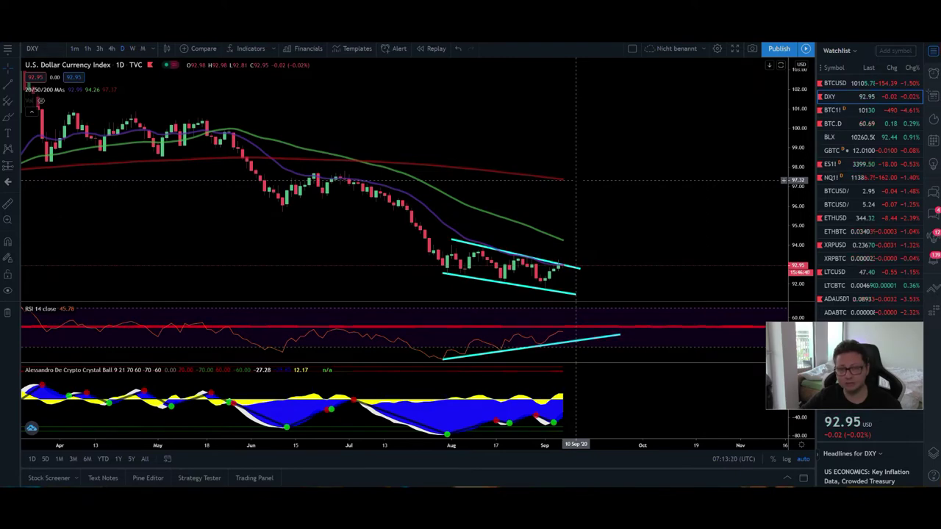
pyautogui.scroll(-3, 577, 184)
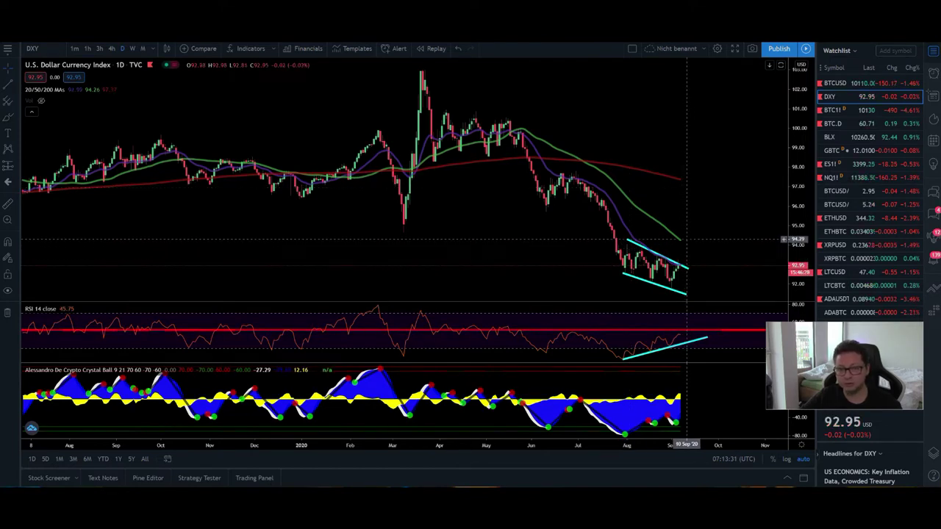
pyautogui.moveTo(707, 224); pyautogui.dragTo(666, 221)
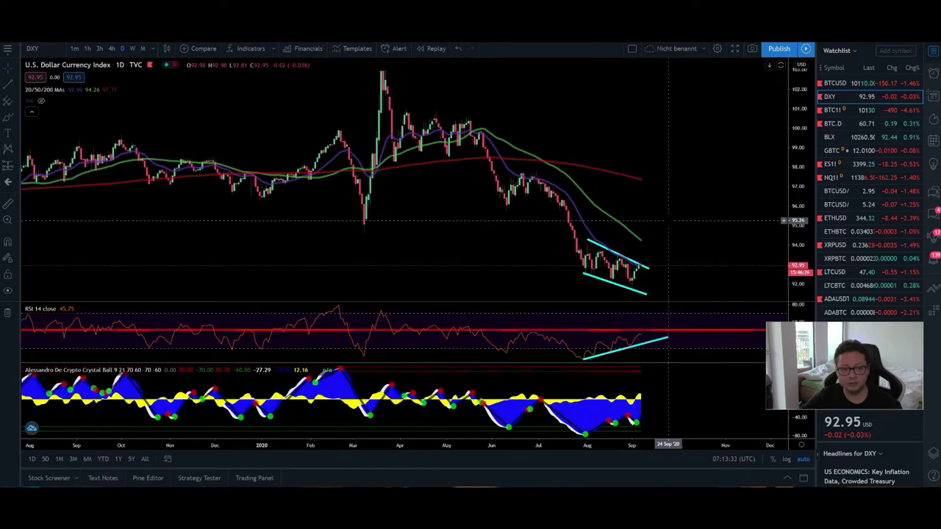
pyautogui.scroll(-2, 666, 221)
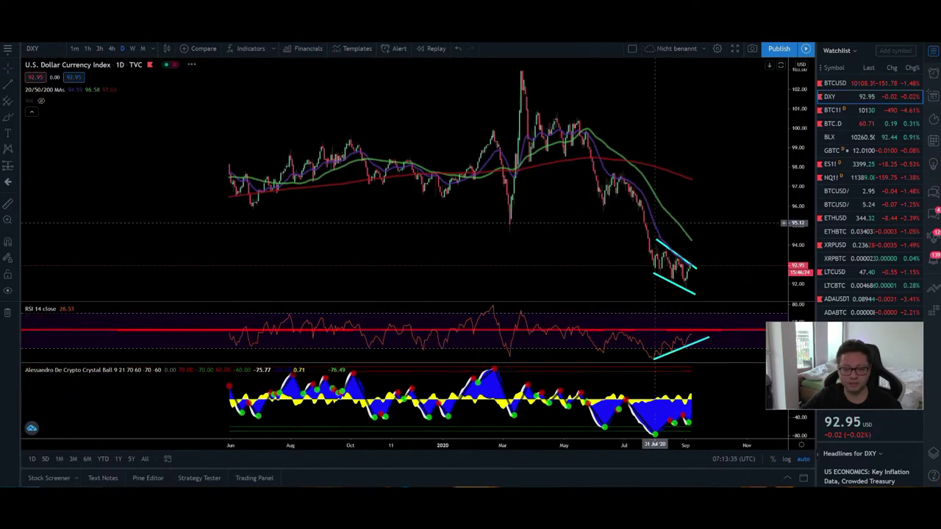
pyautogui.moveTo(515, 236); pyautogui.dragTo(483, 236)
pyautogui.scroll(2, 483, 236)
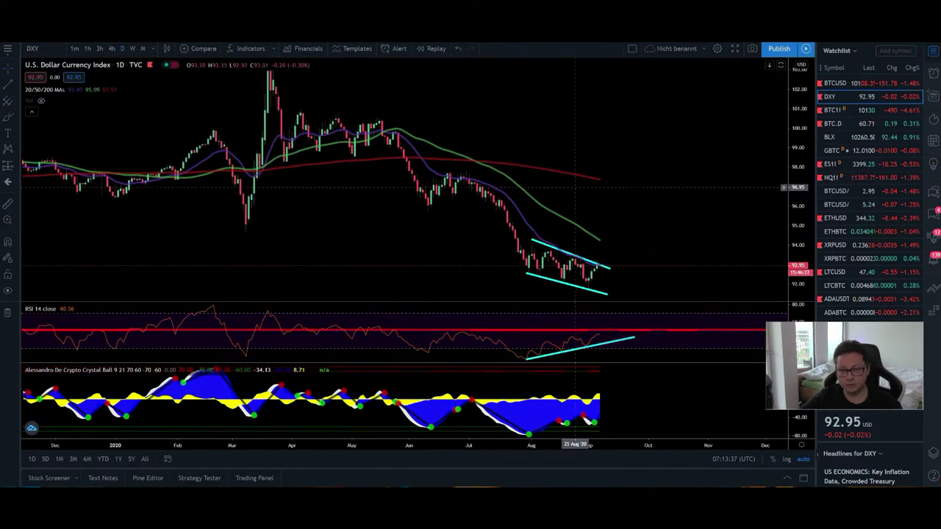
pyautogui.scroll(2, 513, 220)
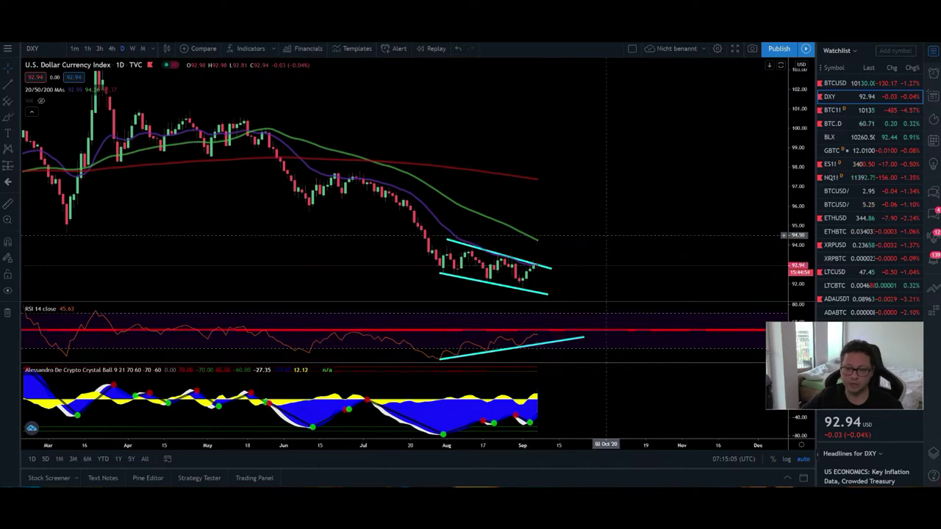
# Step: Examine the daily Bitcoin CME Futures chart around the red resistance line, the green and yellow trendlines and the latest candles
pyautogui.click(868, 112)
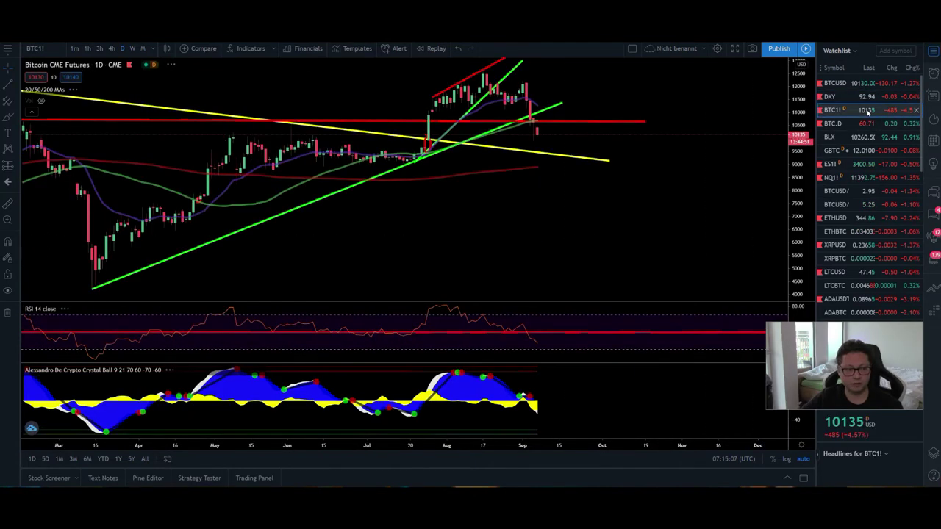
pyautogui.scroll(3, 411, 217)
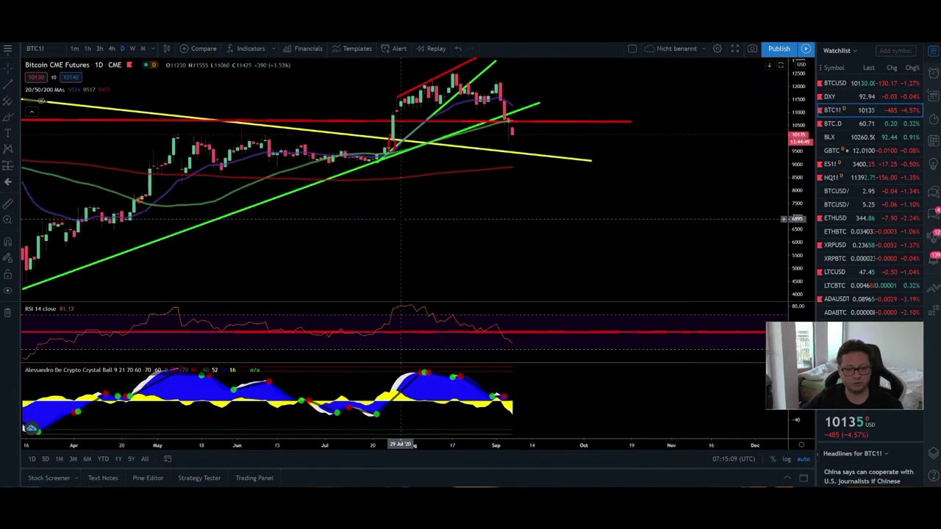
pyautogui.moveTo(480, 202); pyautogui.dragTo(644, 196)
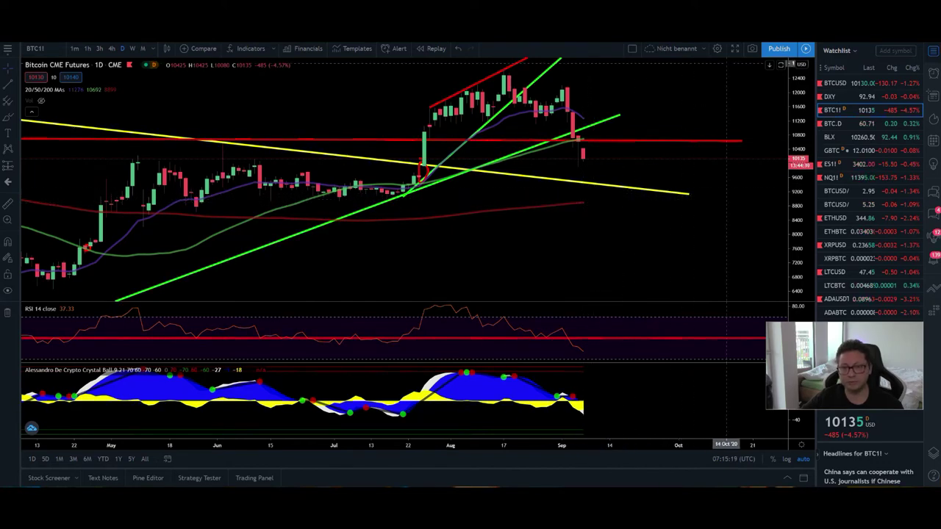
pyautogui.hscroll(-2, 629, 169)
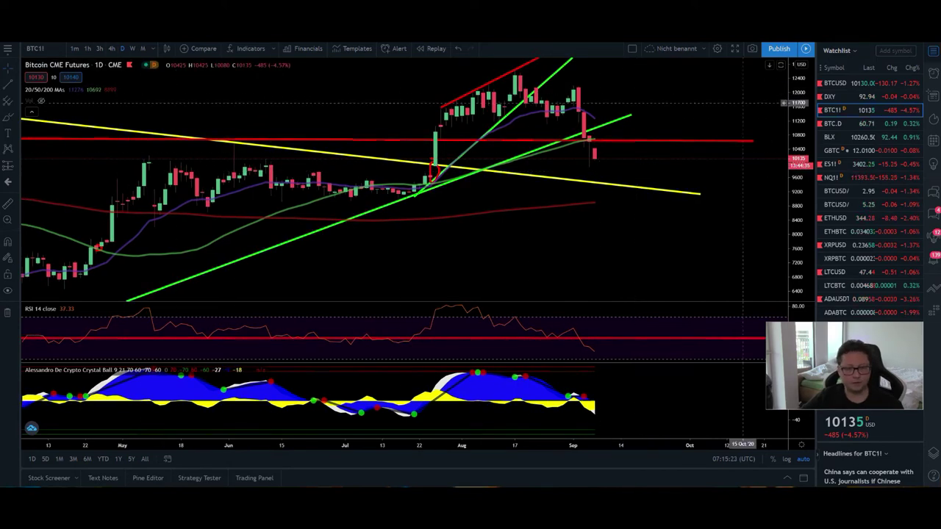
# Step: Set the BTCUSD chart to the weekly timeframe and inspect recent candles against the yellow and red trendlines
pyautogui.click(834, 83)
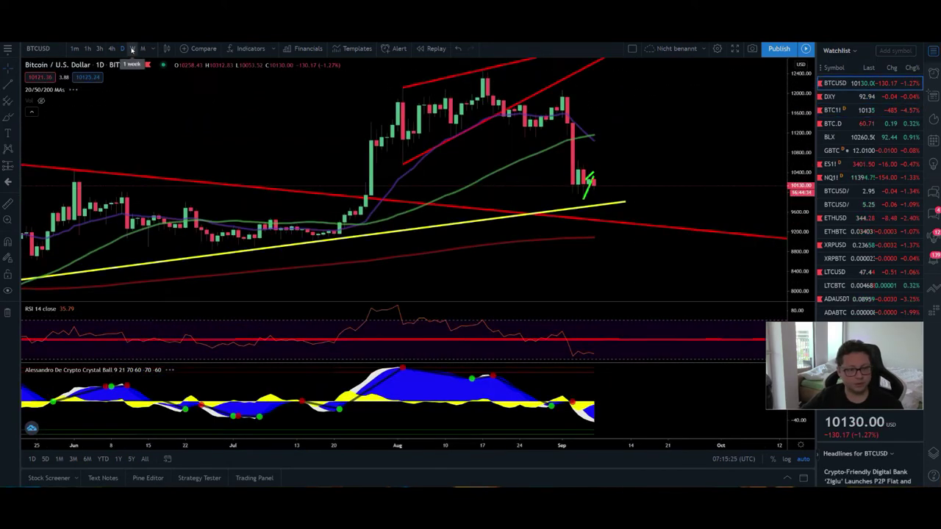
pyautogui.click(132, 49)
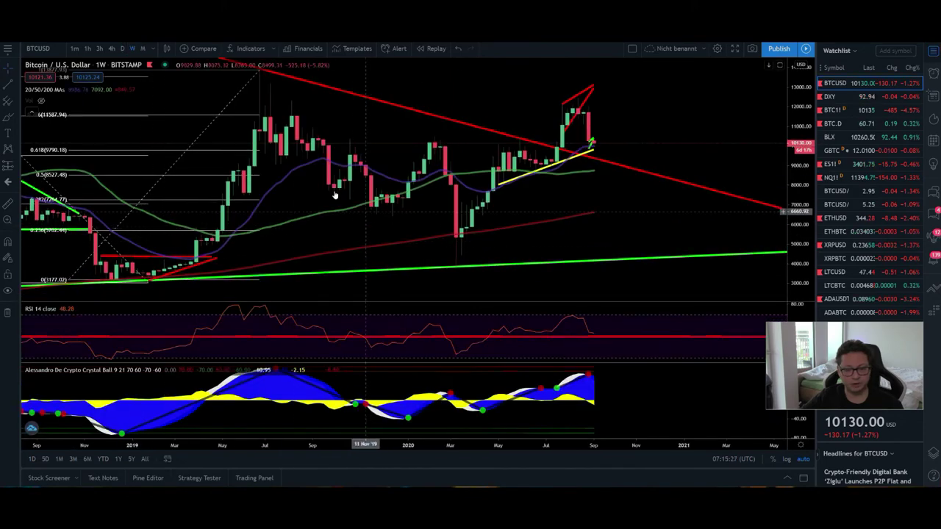
pyautogui.scroll(3, 366, 183)
pyautogui.hscroll(-3, 528, 148)
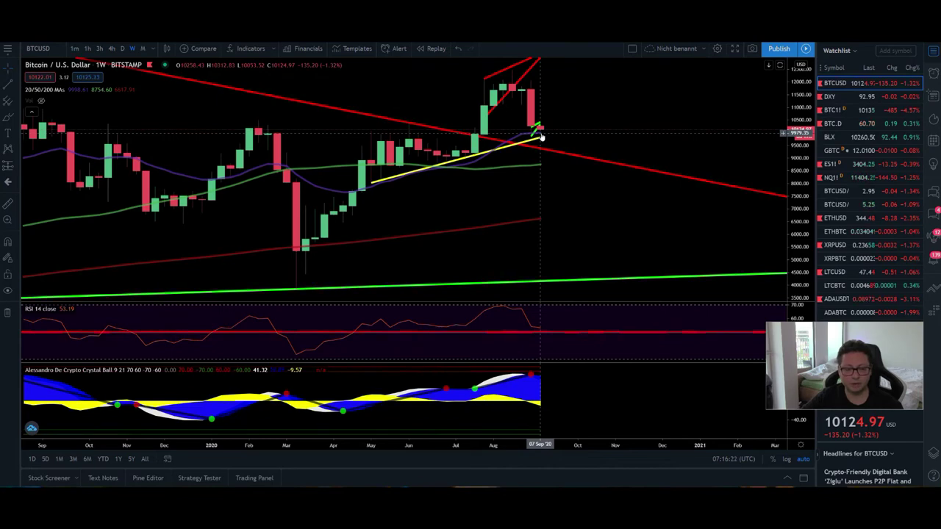
# Step: Compare the weekly Bitcoin CME Futures and DXY charts with weekly BTCUSD, including the trendlines, RSI and Crystal Ball indicator
pyautogui.click(849, 109)
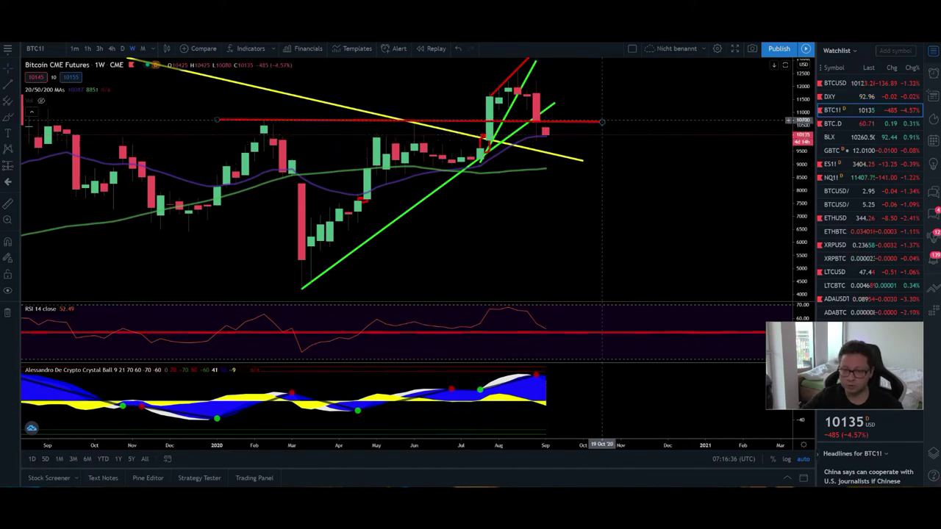
pyautogui.click(873, 97)
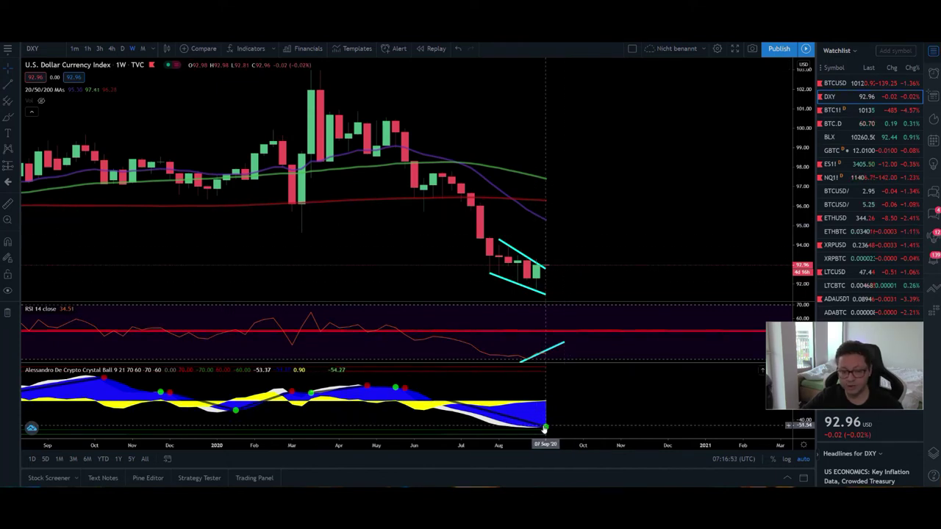
pyautogui.press('Up')
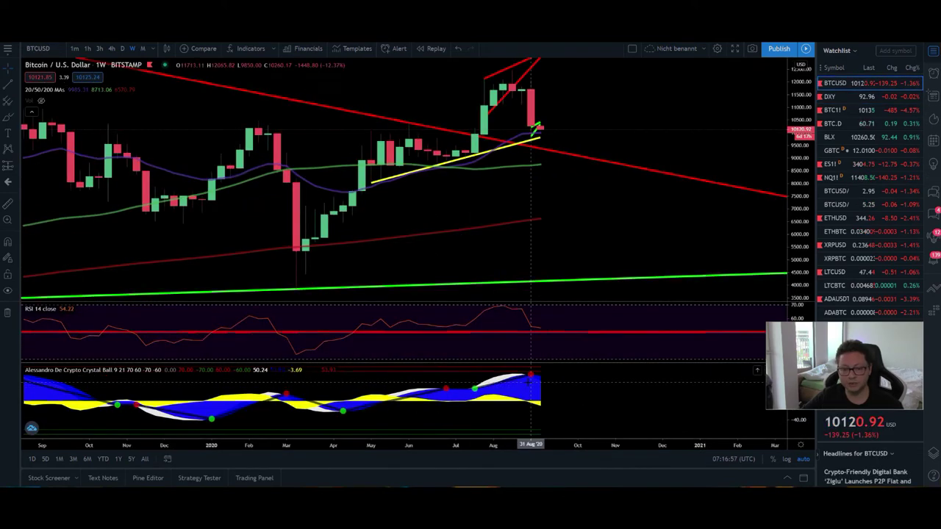
pyautogui.click(853, 96)
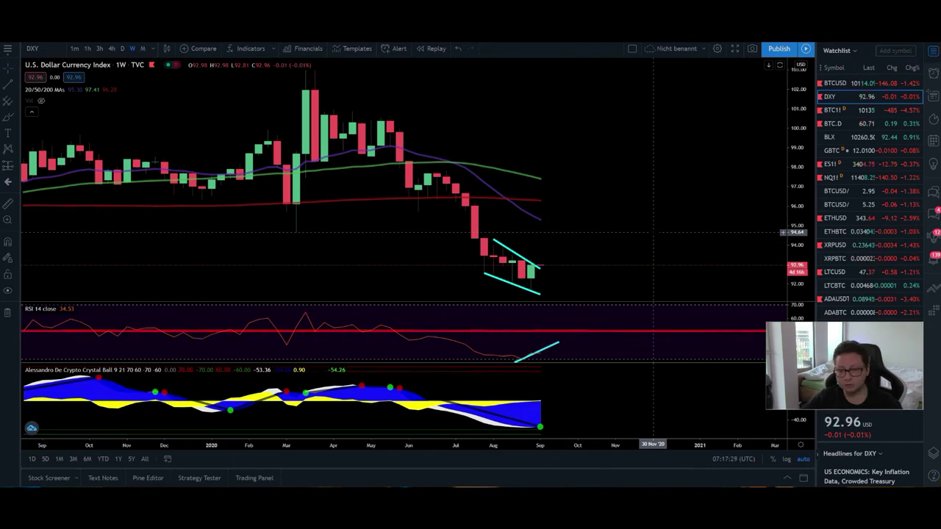
pyautogui.click(873, 84)
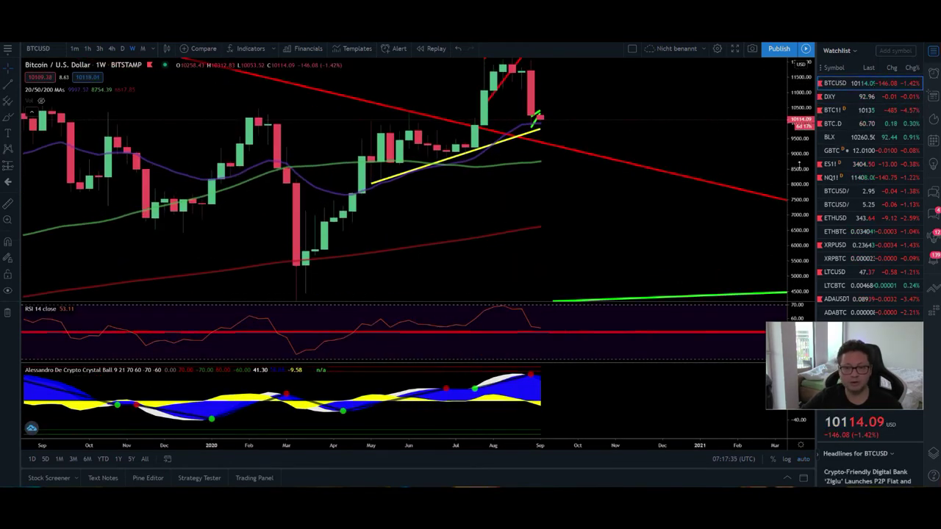
pyautogui.moveTo(695, 203); pyautogui.dragTo(692, 220)
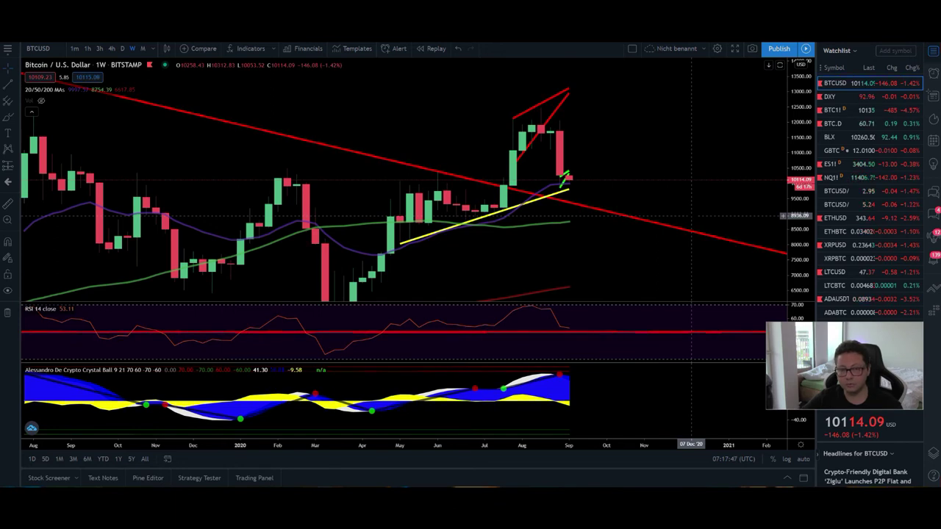
# Step: Review the altcoin prices and percentage changes in the watchlist, from ETHUSD down to CHSBUSD
pyautogui.scroll(-3, 872, 224)
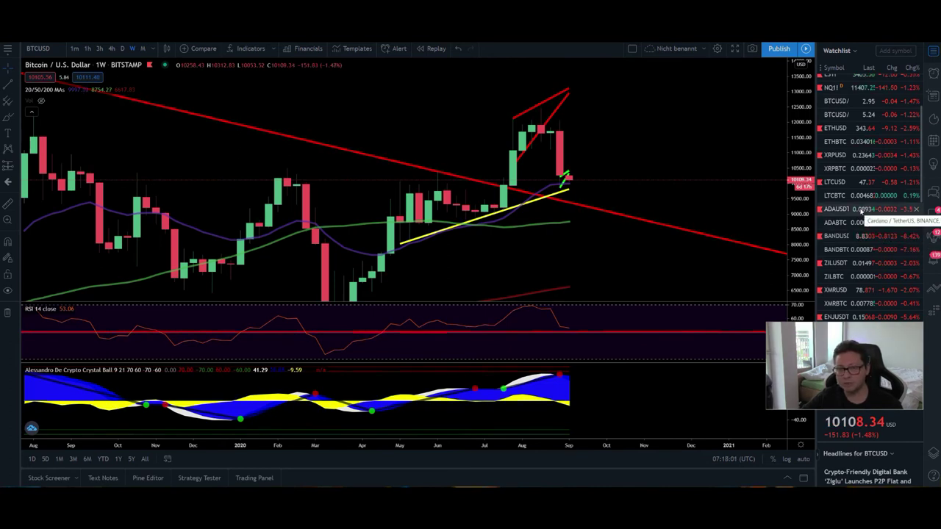
pyautogui.scroll(-3, 861, 213)
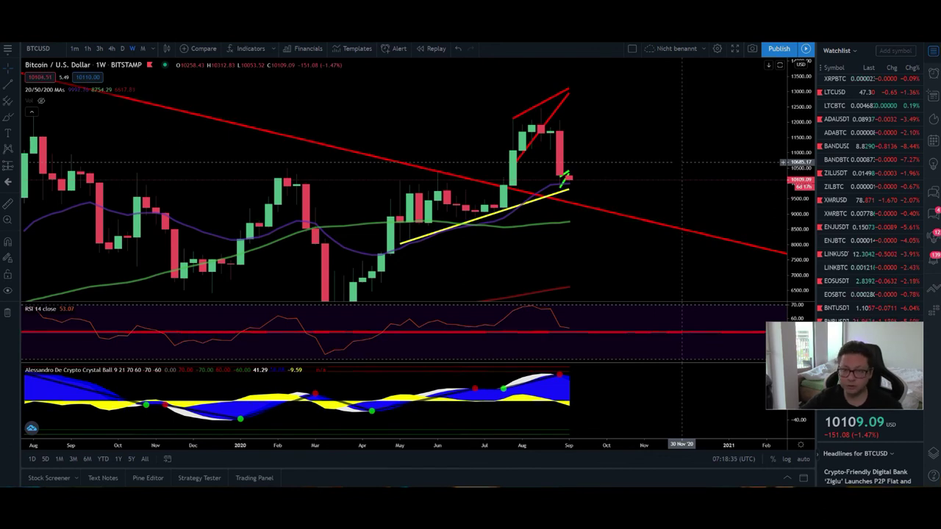
pyautogui.scroll(-5, 870, 217)
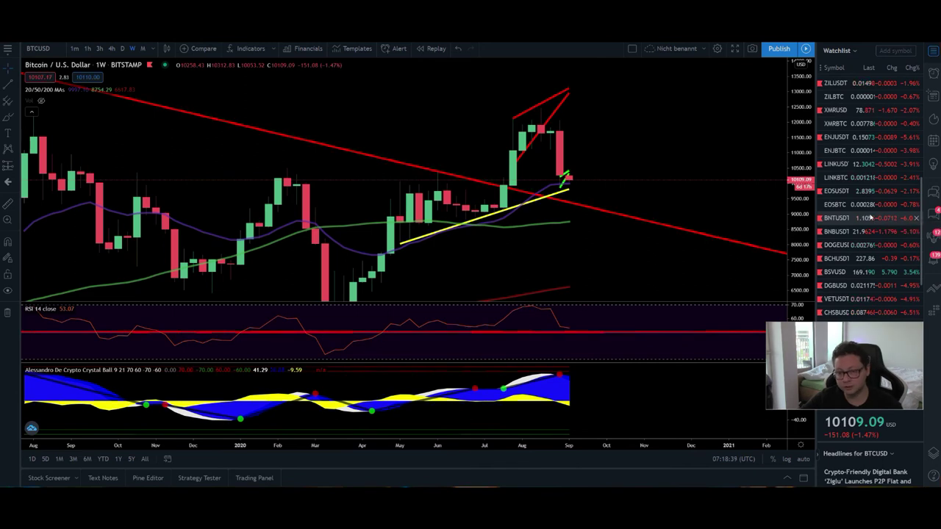
pyautogui.scroll(5, 870, 218)
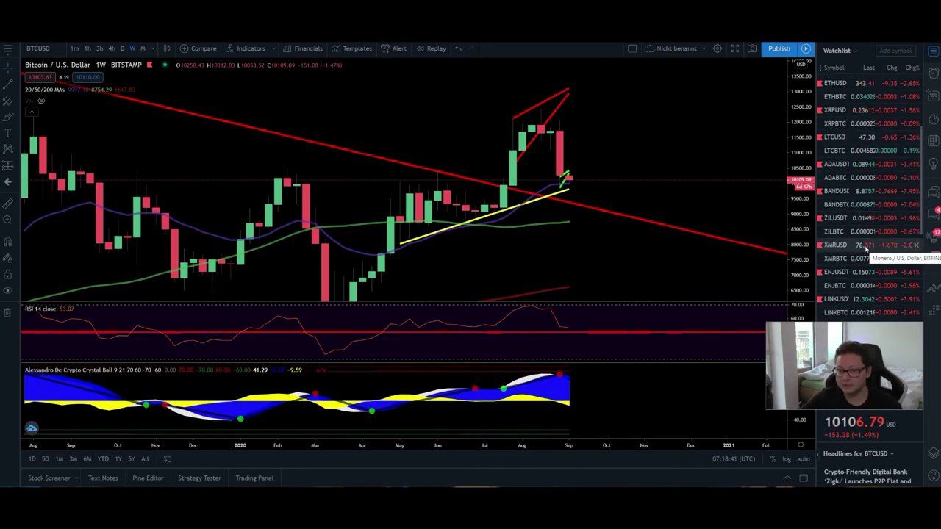
pyautogui.scroll(5, 868, 250)
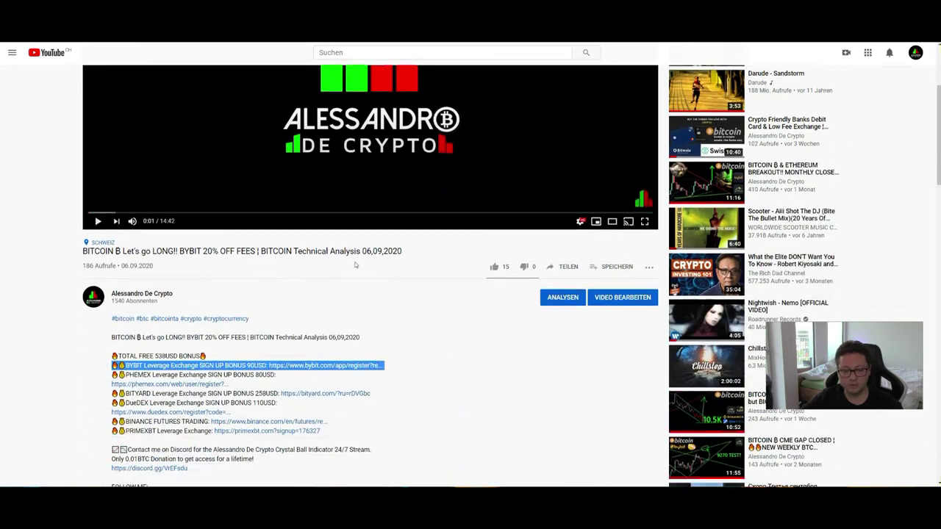
# Step: On the YouTube video page, look through the description's bonus, Discord, social and affiliate links, and return to the video player
pyautogui.scroll(-3, 355, 265)
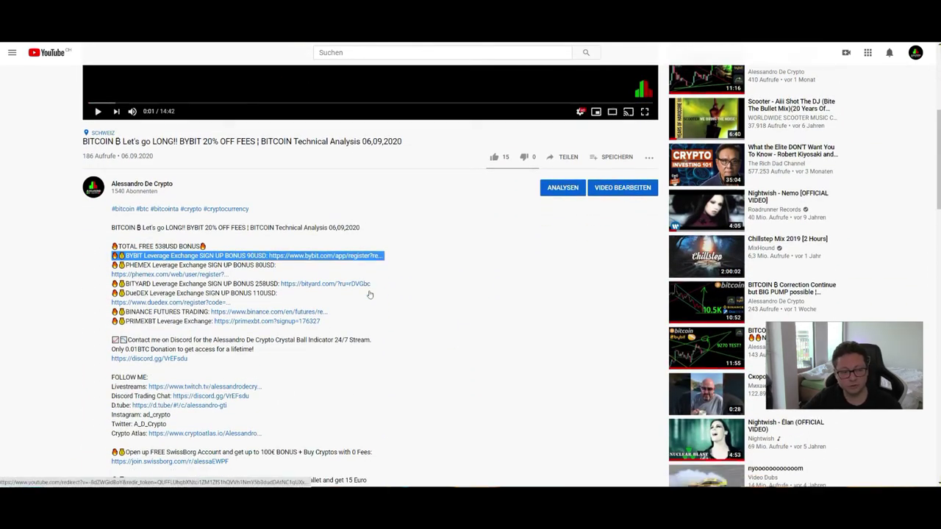
pyautogui.scroll(-5, 371, 292)
pyautogui.scroll(-3, 247, 212)
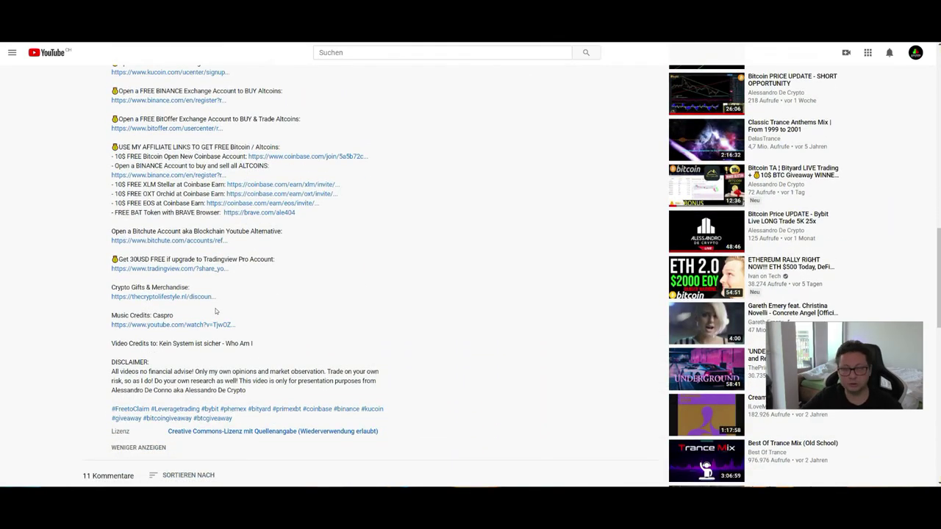
pyautogui.scroll(5, 199, 291)
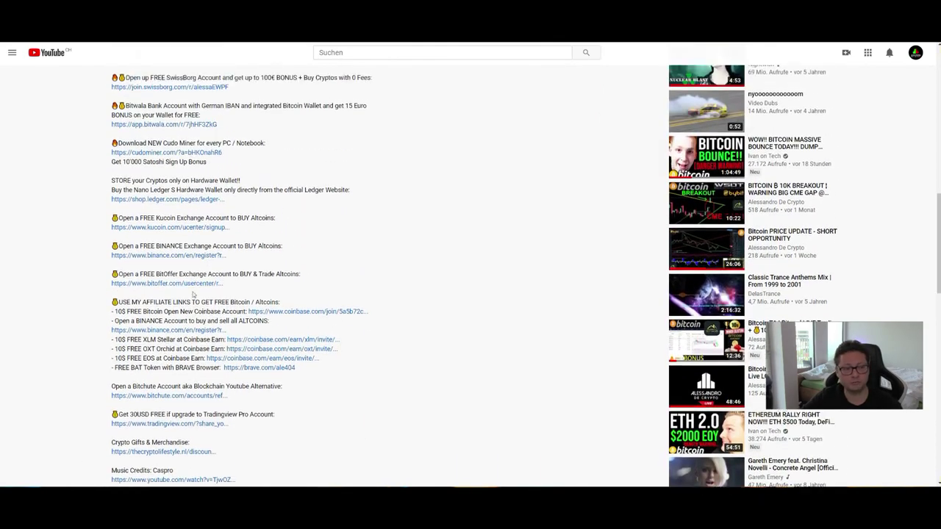
pyautogui.scroll(7, 187, 297)
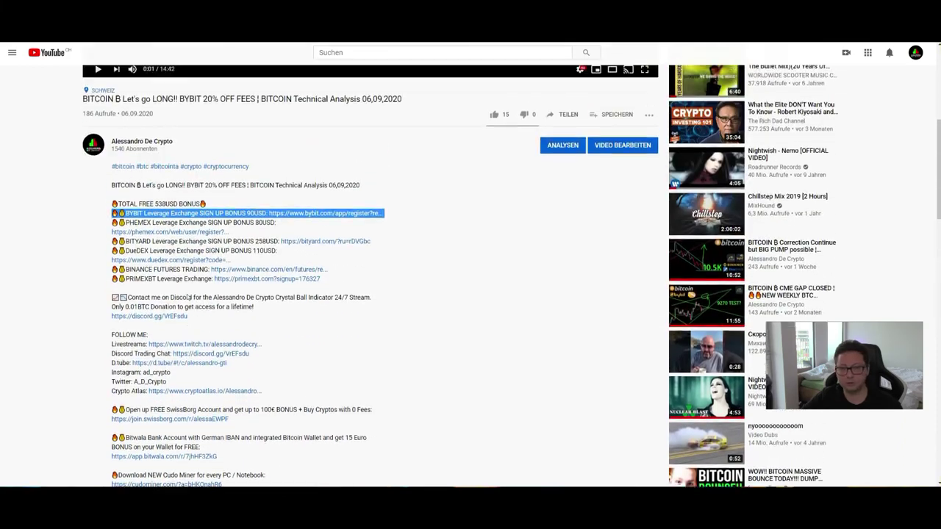
pyautogui.scroll(1, 187, 297)
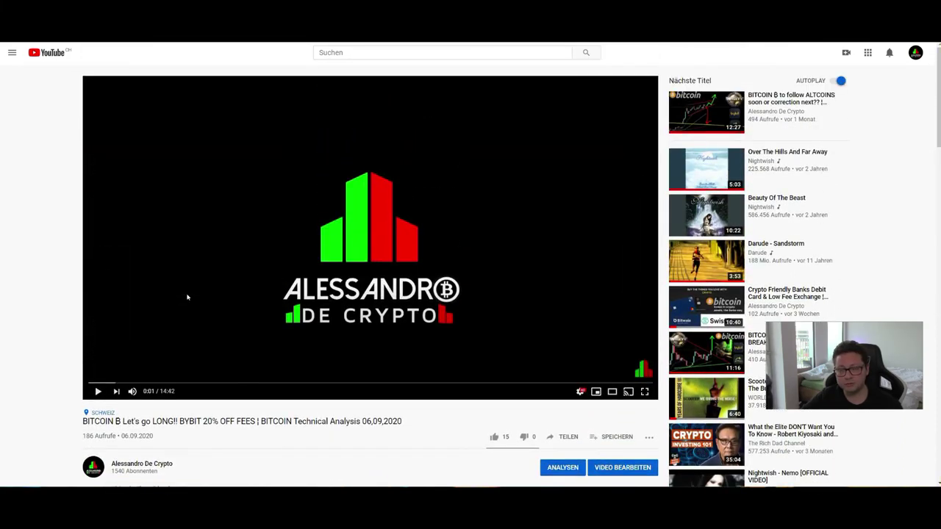